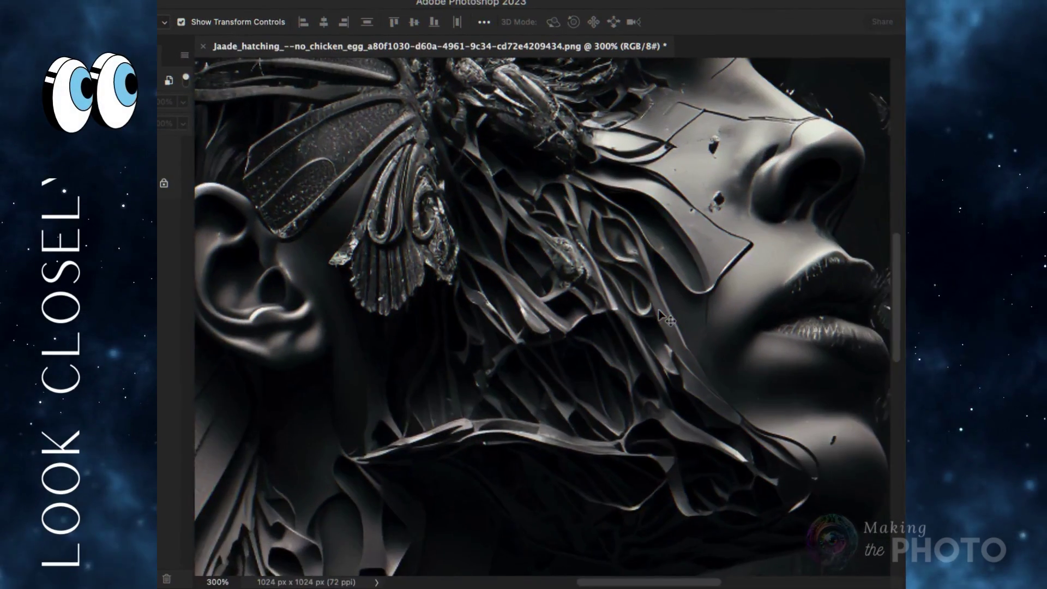
- Examine the portrait up close, from the butterfly wings and ear to the face and forehead, for flawed details
{"action": "scroll", "coordinate": [659, 309], "scroll_direction": "up", "scroll_amount": 5}
{"action": "scroll", "coordinate": [659, 309], "scroll_direction": "left", "scroll_amount": 10}
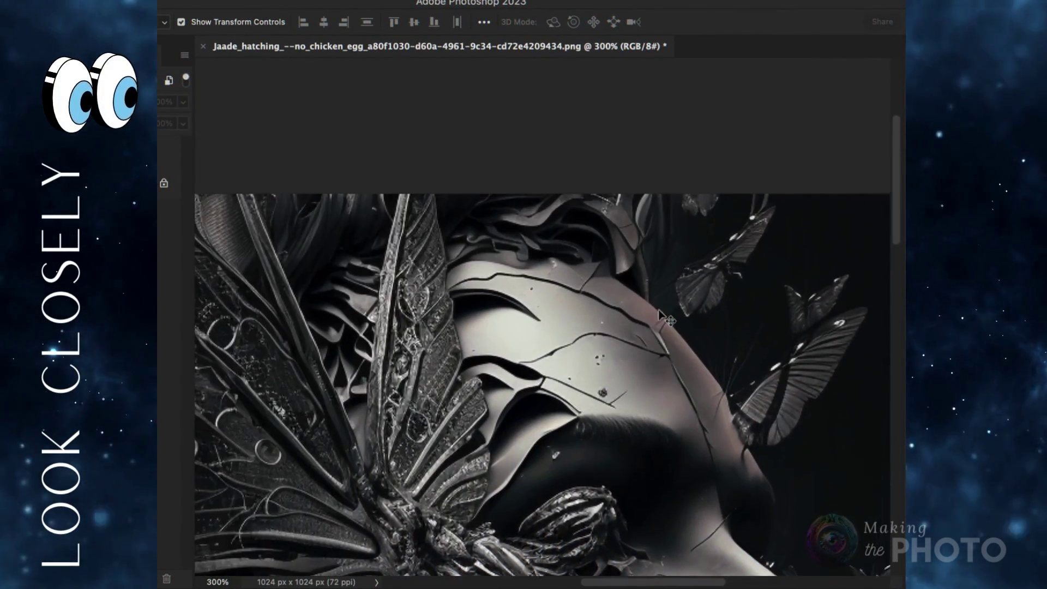
{"action": "scroll", "coordinate": [659, 313], "scroll_direction": "down", "scroll_amount": 7}
{"action": "scroll", "coordinate": [658, 314], "scroll_direction": "left", "scroll_amount": 4}
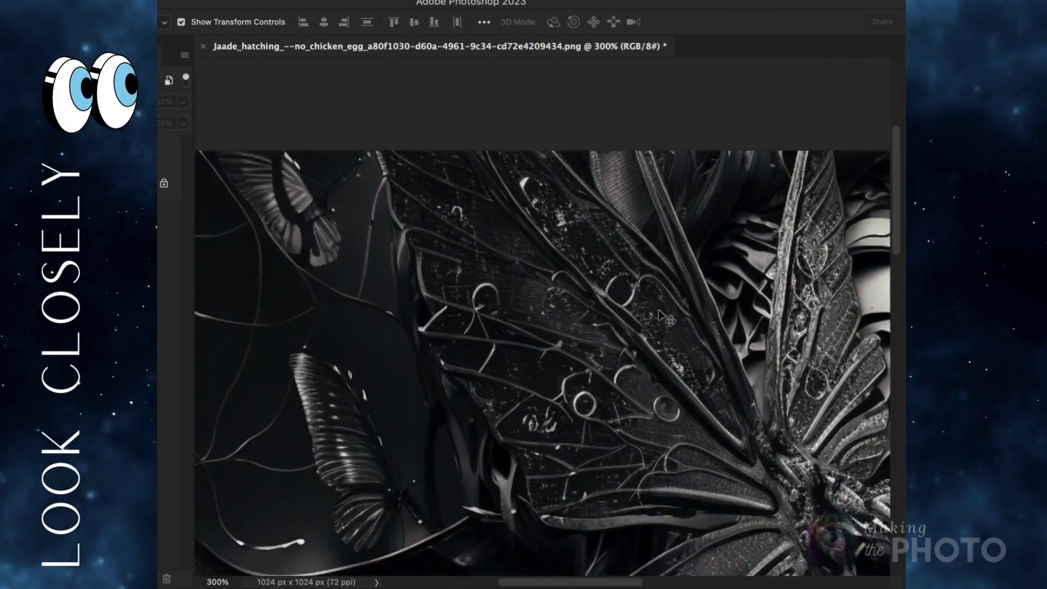
{"action": "scroll", "coordinate": [661, 315], "scroll_direction": "down", "scroll_amount": 8}
{"action": "scroll", "coordinate": [662, 315], "scroll_direction": "right", "scroll_amount": 14}
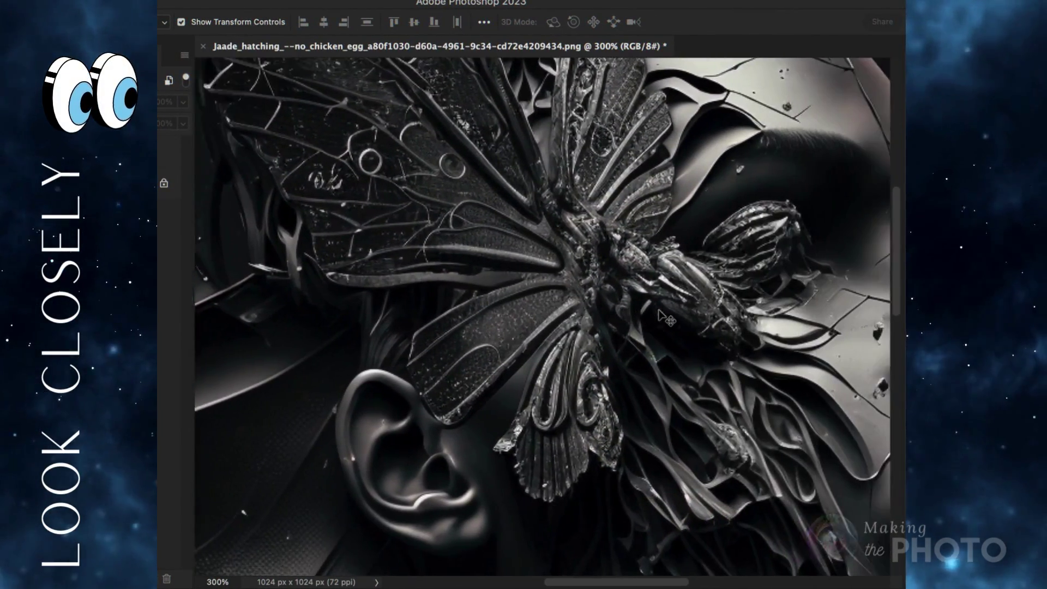
{"action": "scroll", "coordinate": [660, 315], "scroll_direction": "up", "scroll_amount": 6}
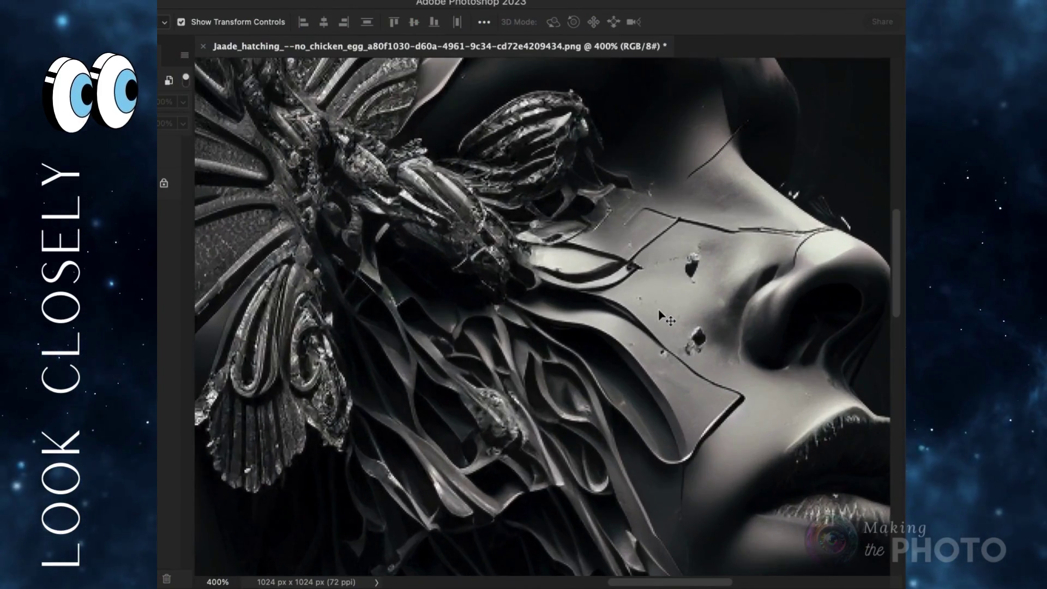
{"action": "scroll", "coordinate": [606, 326], "scroll_direction": "up", "scroll_amount": 4}
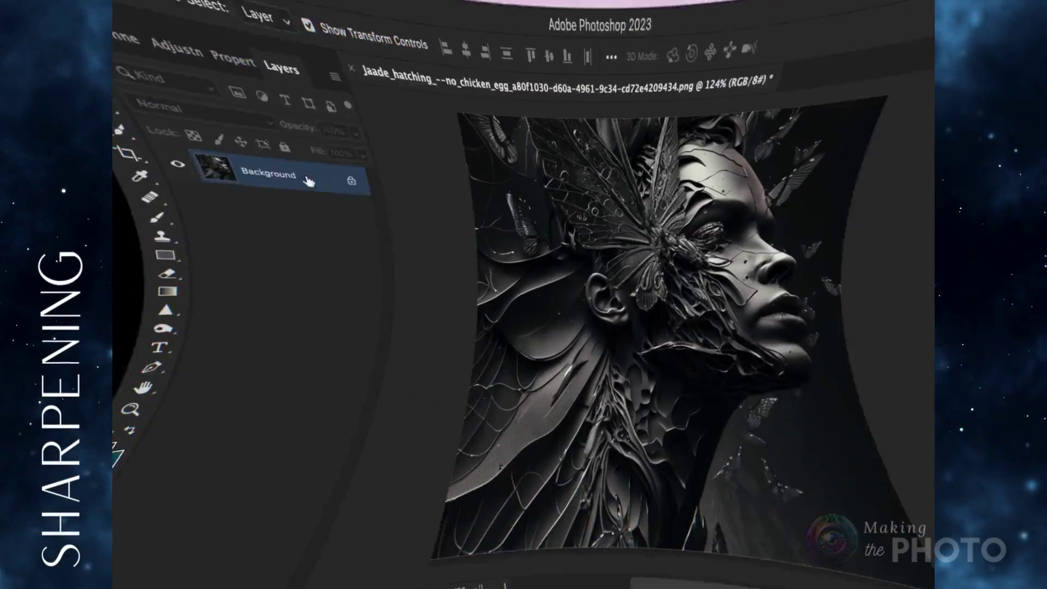
- Duplicate the Background layer as a new layer named "sharpen"
{"action": "right_click", "coordinate": [307, 180]}
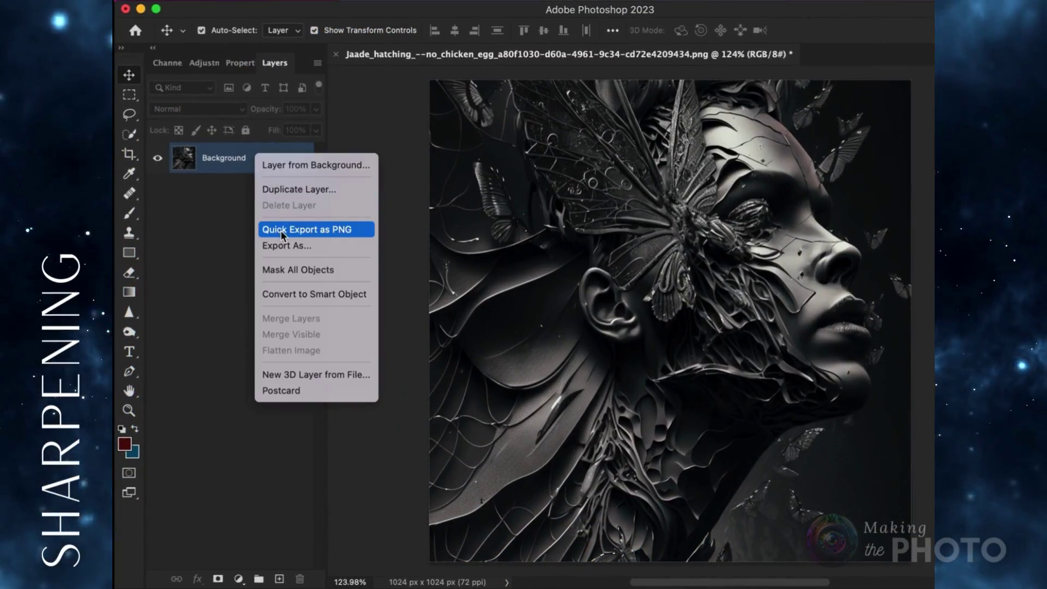
{"action": "left_click", "coordinate": [286, 189]}
{"action": "type", "text": "sharpen"}
{"action": "left_click", "coordinate": [701, 238]}
- Apply Smart Sharpen with Amount 200%, Radius 1.8 px, Reduce Noise 23%, Lens Blur, shadow fade 11% and highlight fade 16%
{"action": "left_click", "coordinate": [460, 1]}
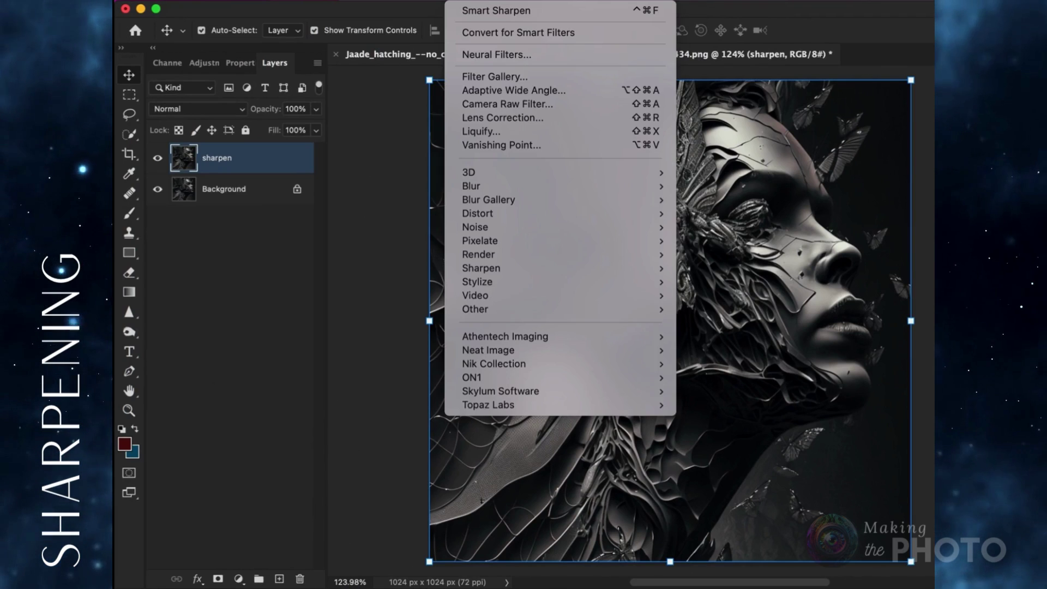
{"action": "mouse_move", "coordinate": [522, 267]}
{"action": "left_click", "coordinate": [711, 307]}
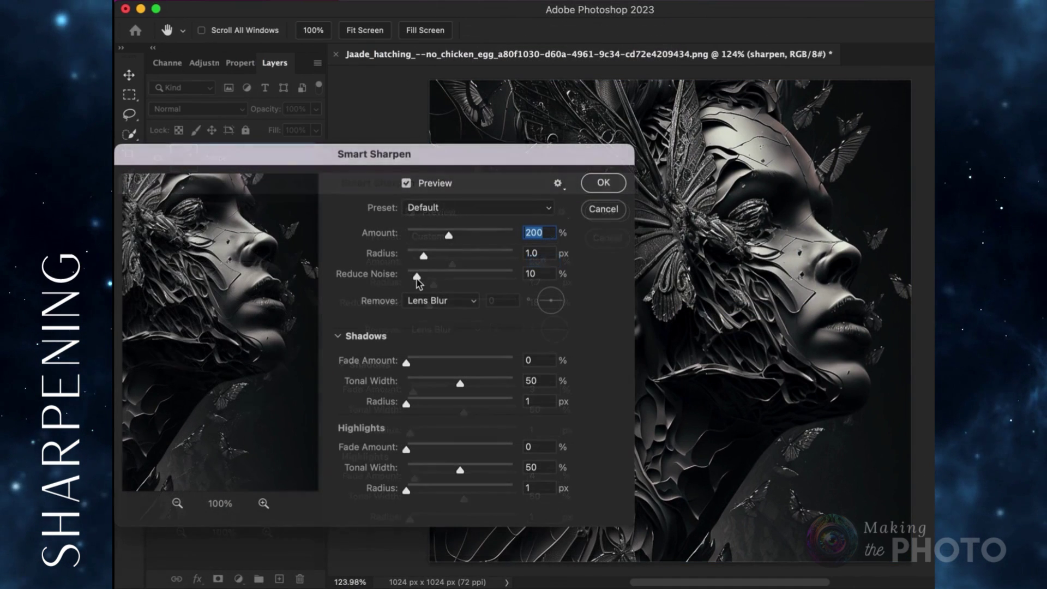
{"action": "left_click", "coordinate": [418, 277]}
{"action": "left_click_drag", "start_coordinate": [440, 274], "coordinate": [430, 274]}
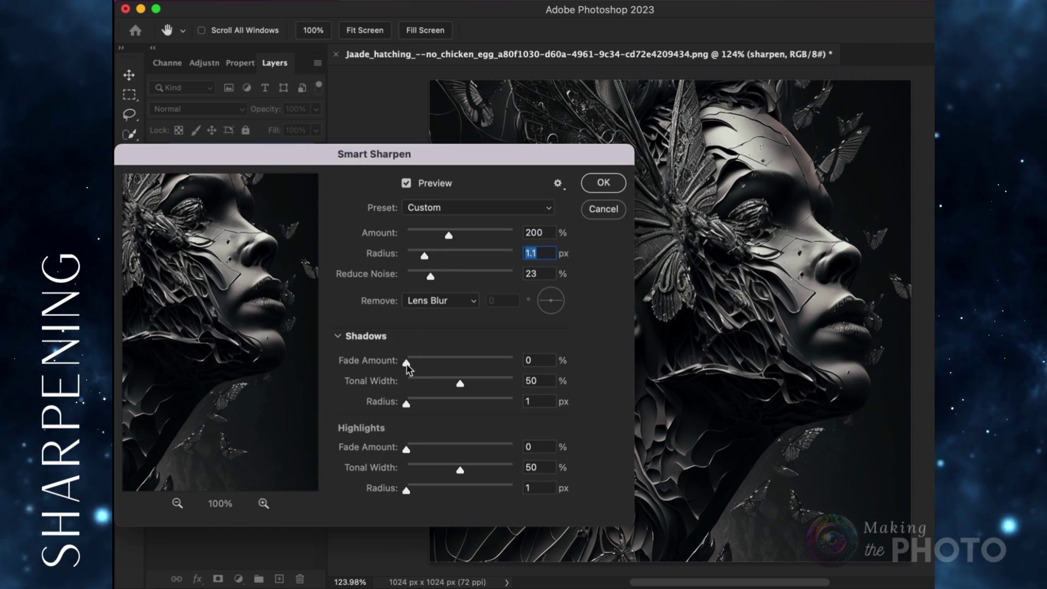
{"action": "left_click", "coordinate": [413, 184]}
{"action": "left_click", "coordinate": [413, 184]}
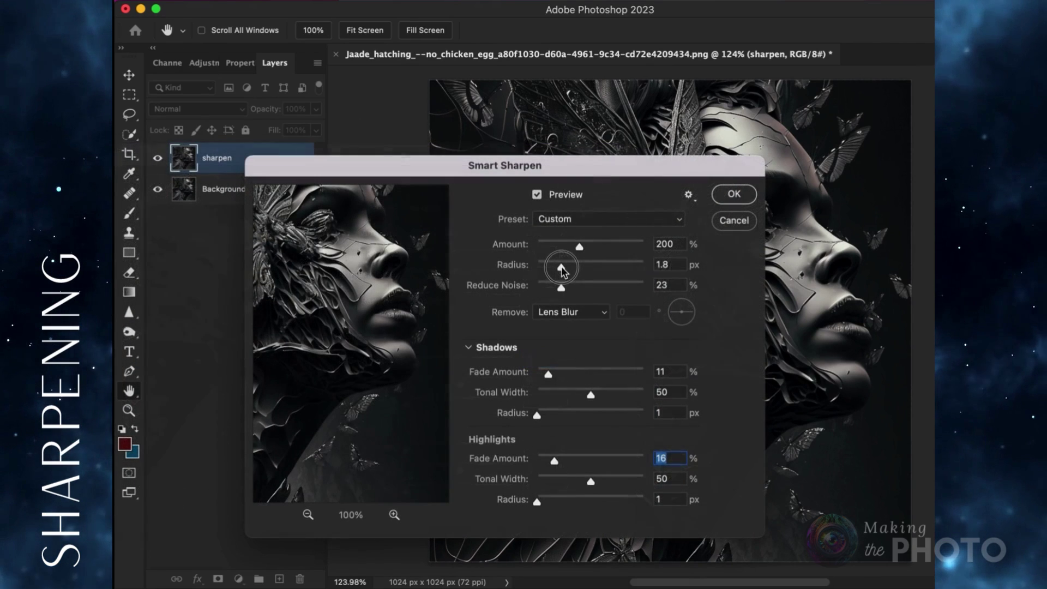
{"action": "left_click", "coordinate": [734, 194]}
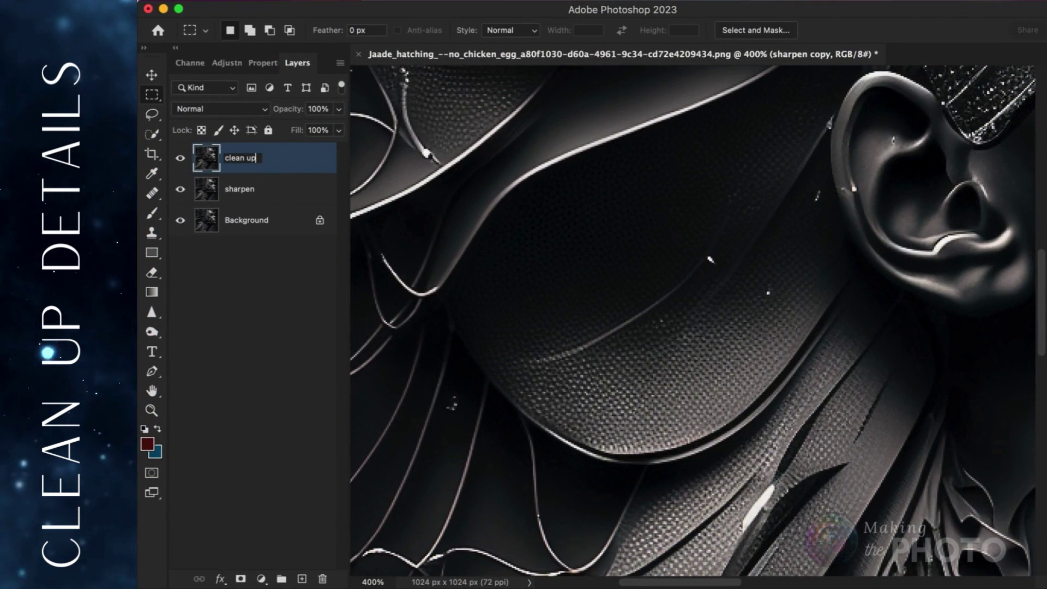
- Heal the bright specks on the dark textured panel and patch the spot on the ear's outer rim
{"action": "left_click", "coordinate": [152, 194]}
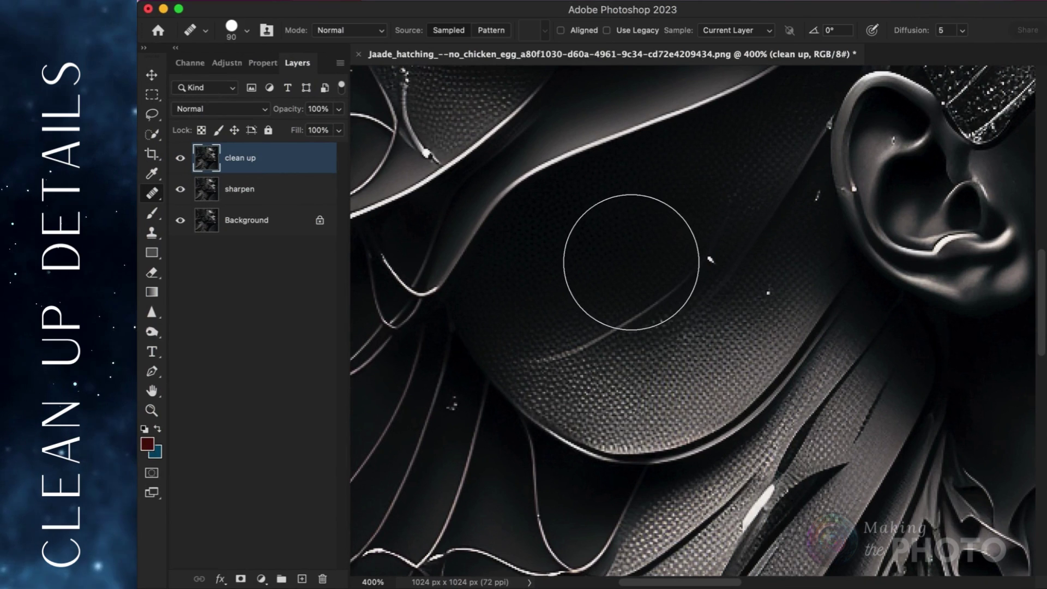
{"action": "left_click", "coordinate": [769, 293]}
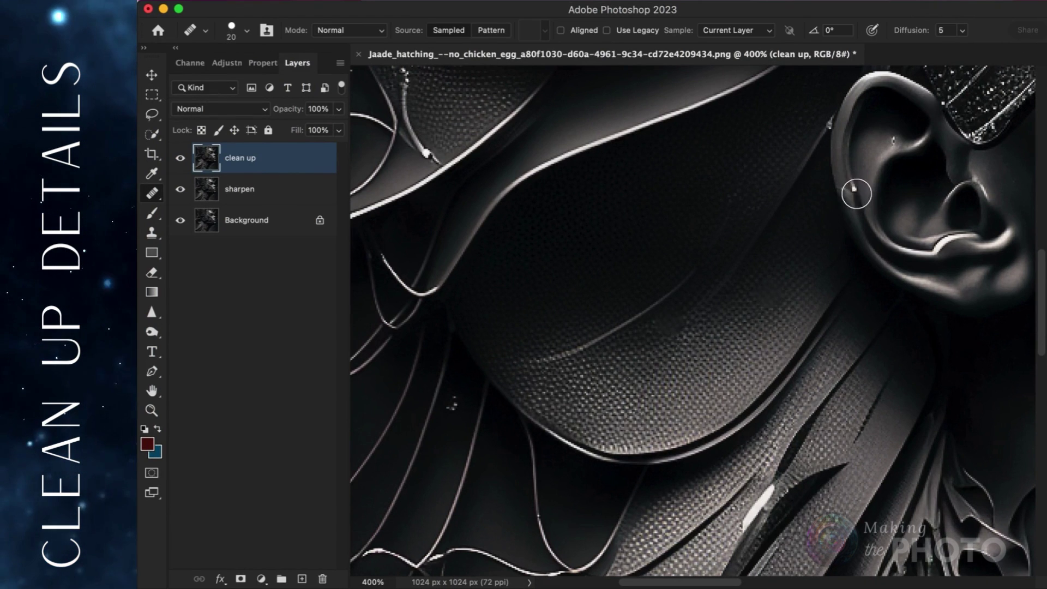
{"action": "right_click", "coordinate": [152, 193]}
{"action": "left_click", "coordinate": [190, 212]}
{"action": "left_click_drag", "start_coordinate": [858, 184], "coordinate": [839, 192]}
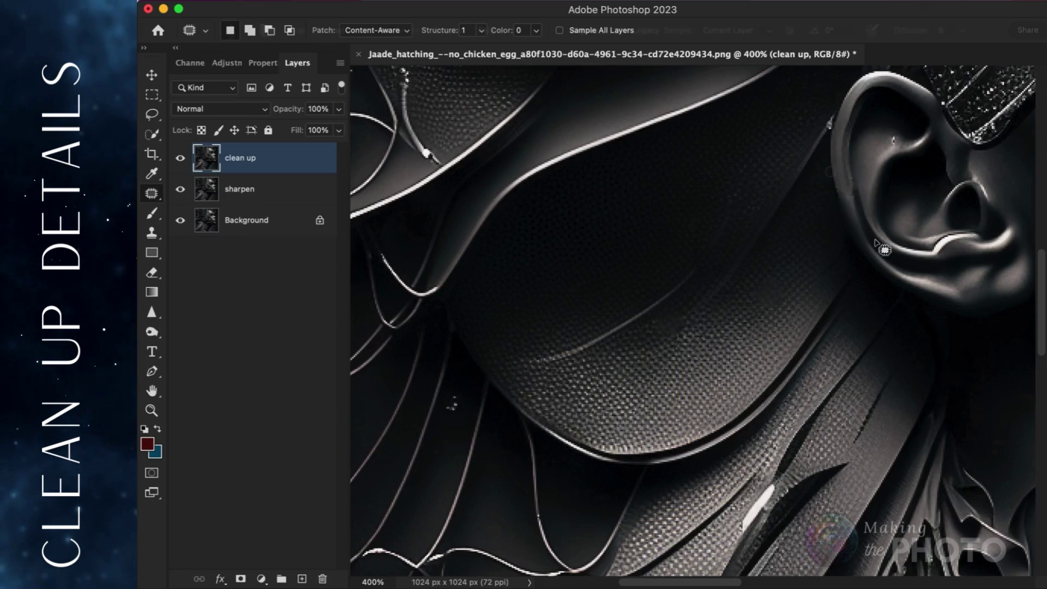
- Heal the stray specks between the thin web lines and along the edge of the textured fabric below
{"action": "scroll", "coordinate": [829, 172], "scroll_direction": "left", "scroll_amount": 4}
{"action": "scroll", "coordinate": [830, 171], "scroll_direction": "down", "scroll_amount": 2}
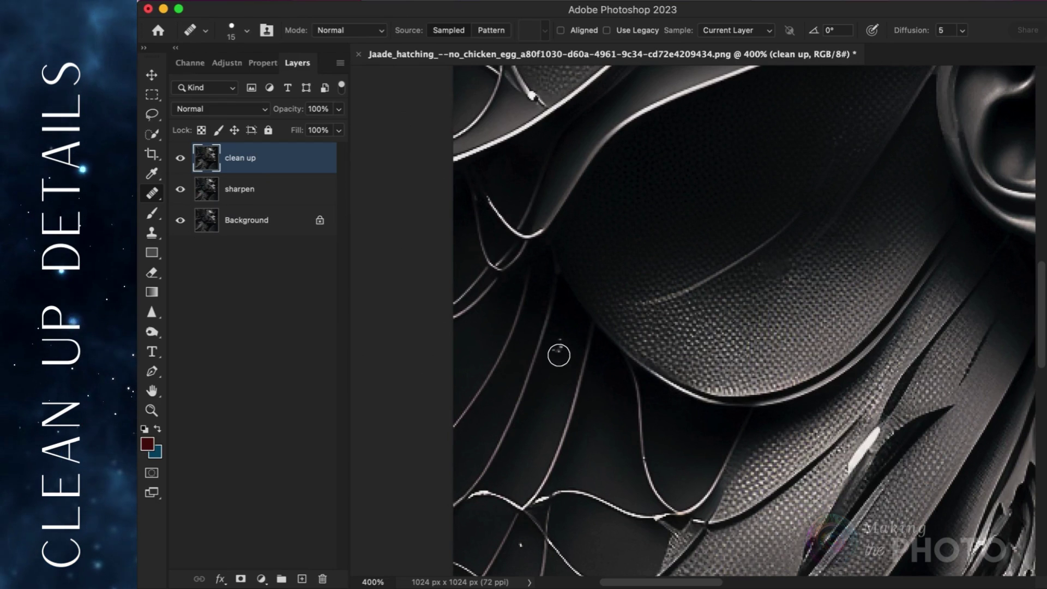
{"action": "scroll", "coordinate": [610, 461], "scroll_direction": "down", "scroll_amount": 5}
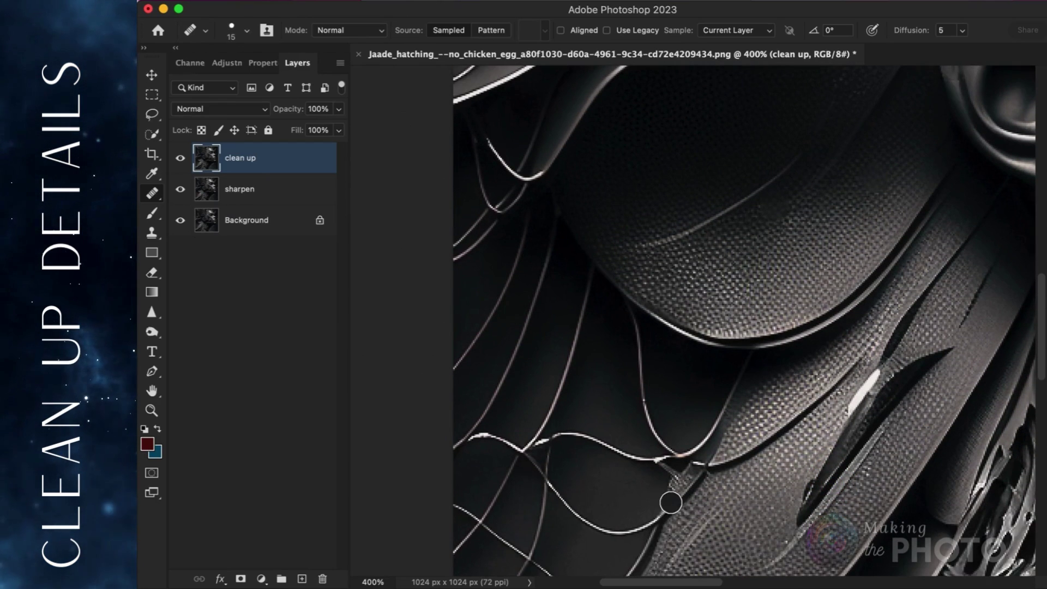
{"action": "scroll", "coordinate": [671, 498], "scroll_direction": "down", "scroll_amount": 5}
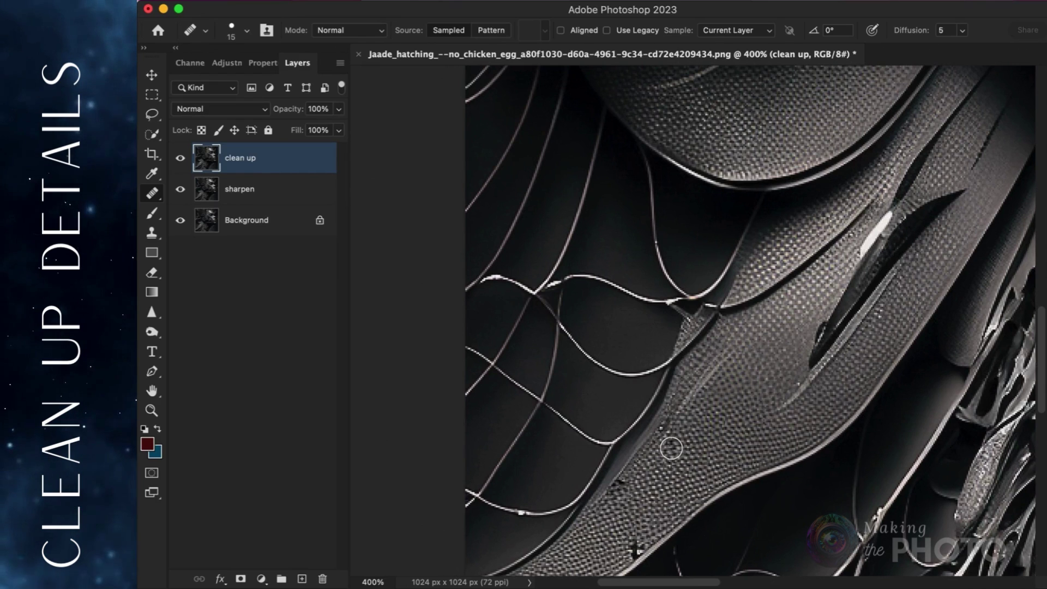
{"action": "scroll", "coordinate": [671, 448], "scroll_direction": "down", "scroll_amount": 3}
{"action": "scroll", "coordinate": [671, 449], "scroll_direction": "left", "scroll_amount": 1}
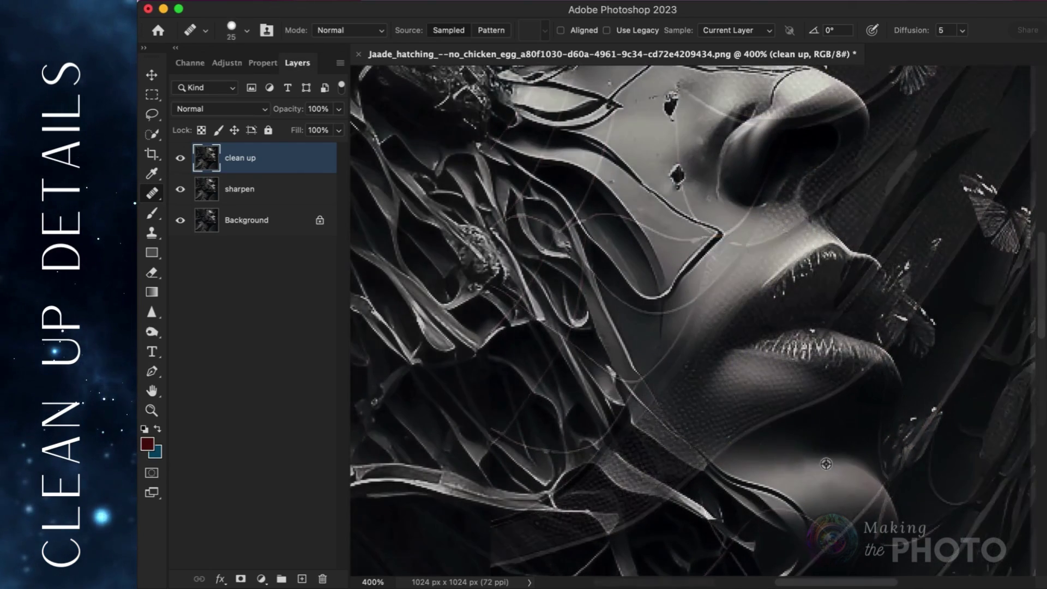
- Shrink the Healing Brush to size 8 and retouch small blemishes on the skin around the lips and cheek
{"action": "scroll", "coordinate": [907, 436], "scroll_direction": "up", "scroll_amount": 3}
{"action": "scroll", "coordinate": [907, 436], "scroll_direction": "right", "scroll_amount": 5}
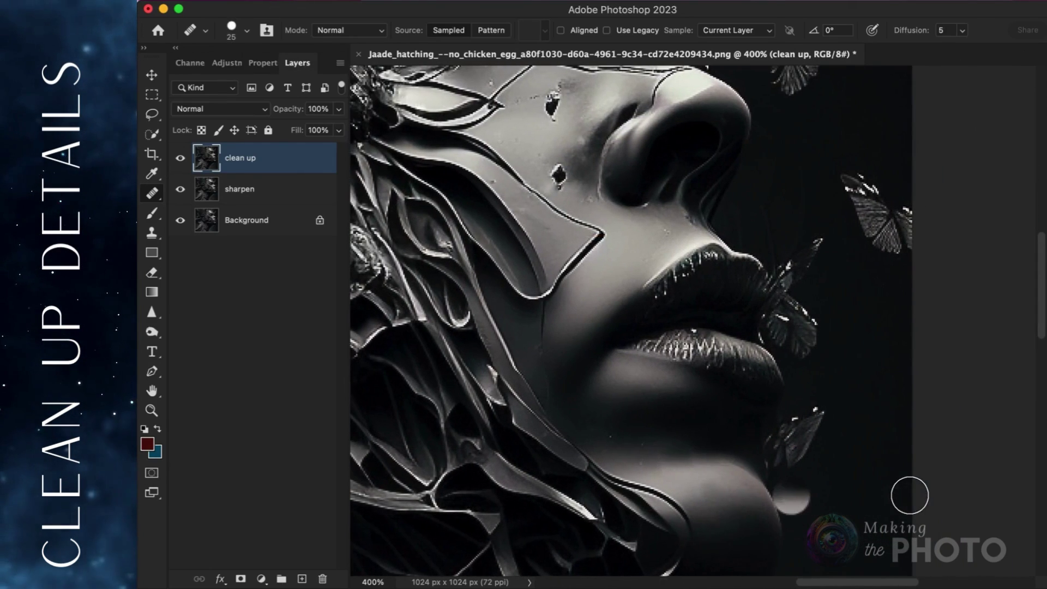
{"action": "scroll", "coordinate": [833, 315], "scroll_direction": "up", "scroll_amount": 3}
{"action": "scroll", "coordinate": [833, 316], "scroll_direction": "left", "scroll_amount": 1}
{"action": "key", "text": "bracketleft"}
{"action": "key", "text": "bracketleft"}
{"action": "key", "text": "bracketleft"}
{"action": "left_click_drag", "start_coordinate": [664, 359], "coordinate": [664, 359]}
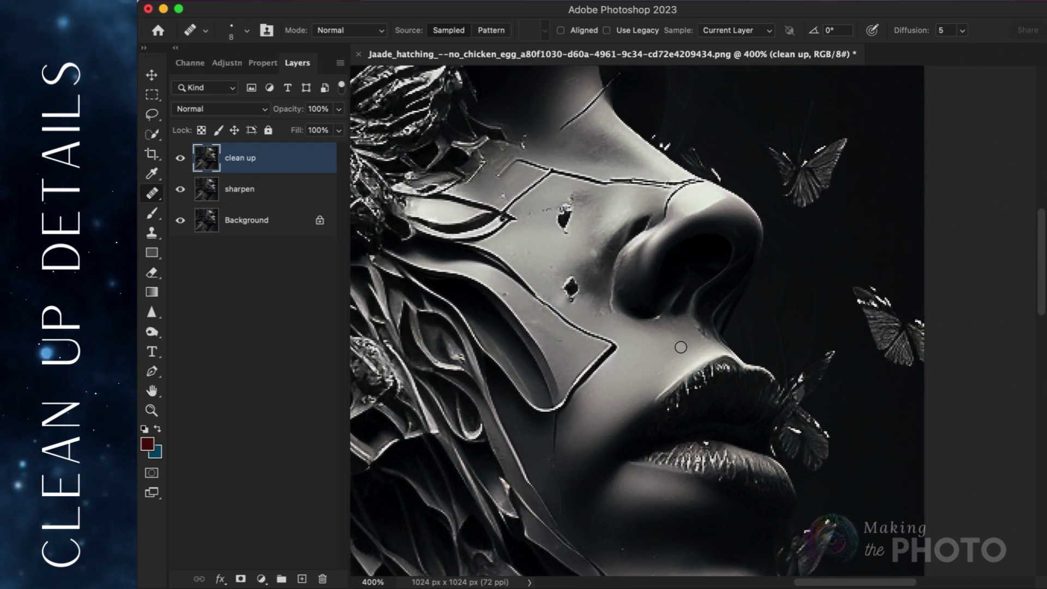
{"action": "left_click", "coordinate": [647, 373]}
- Sample a clean source area higher up in the image with a slightly larger Healing Brush
{"action": "scroll", "coordinate": [647, 373], "scroll_direction": "left", "scroll_amount": 3}
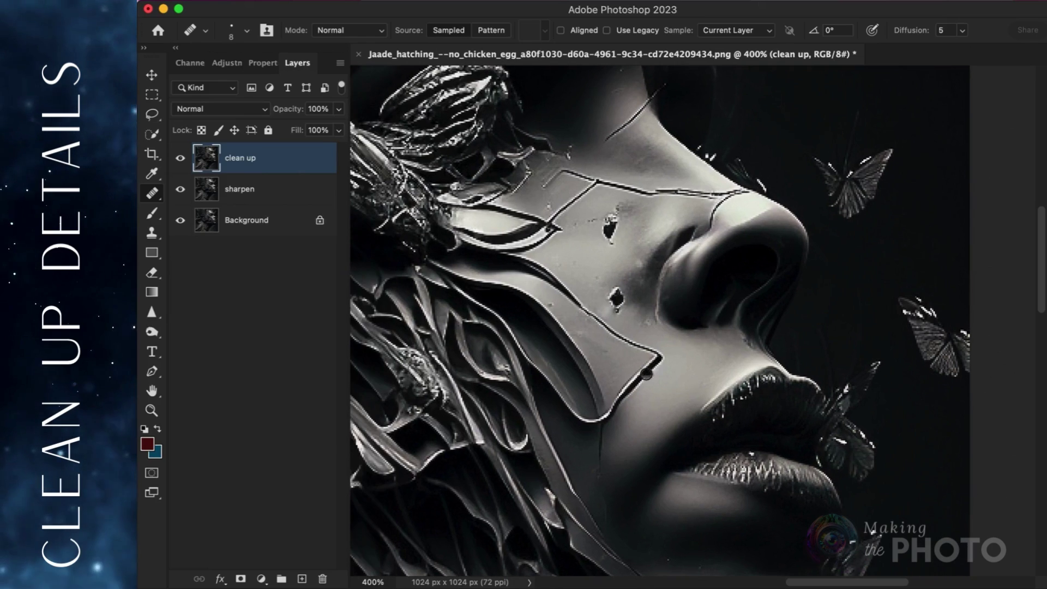
{"action": "scroll", "coordinate": [553, 304], "scroll_direction": "up", "scroll_amount": 15}
{"action": "scroll", "coordinate": [682, 300], "scroll_direction": "left", "scroll_amount": 5}
{"action": "key", "text": "bracketright"}
{"action": "left_click", "coordinate": [602, 280], "text": "alt"}
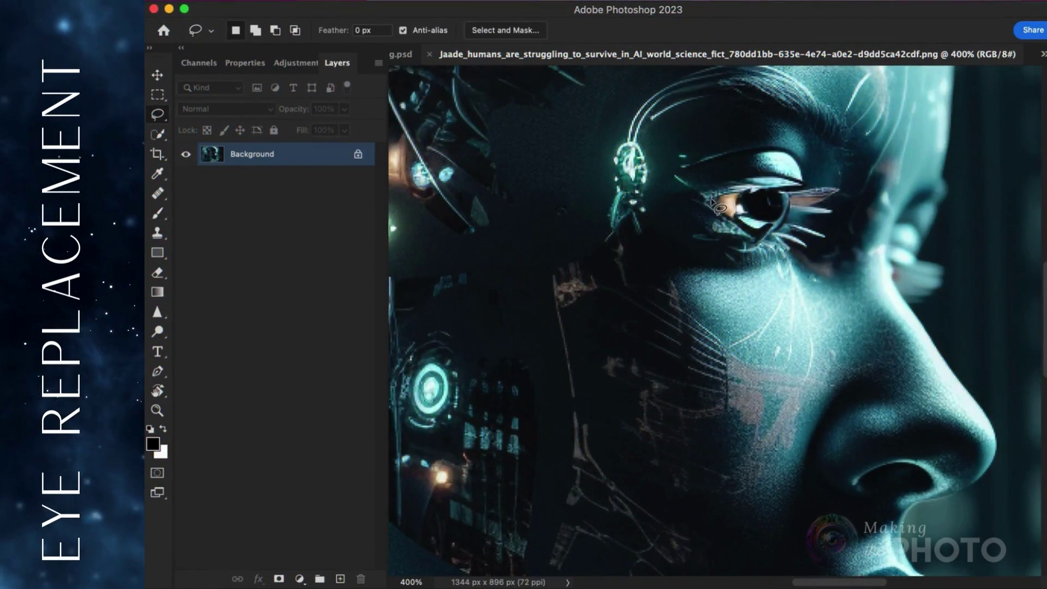
- Outline the eye in the sci-fi portrait with the Lasso tool and copy it to its own layer
{"action": "left_click_drag", "start_coordinate": [715, 206], "coordinate": [753, 235]}
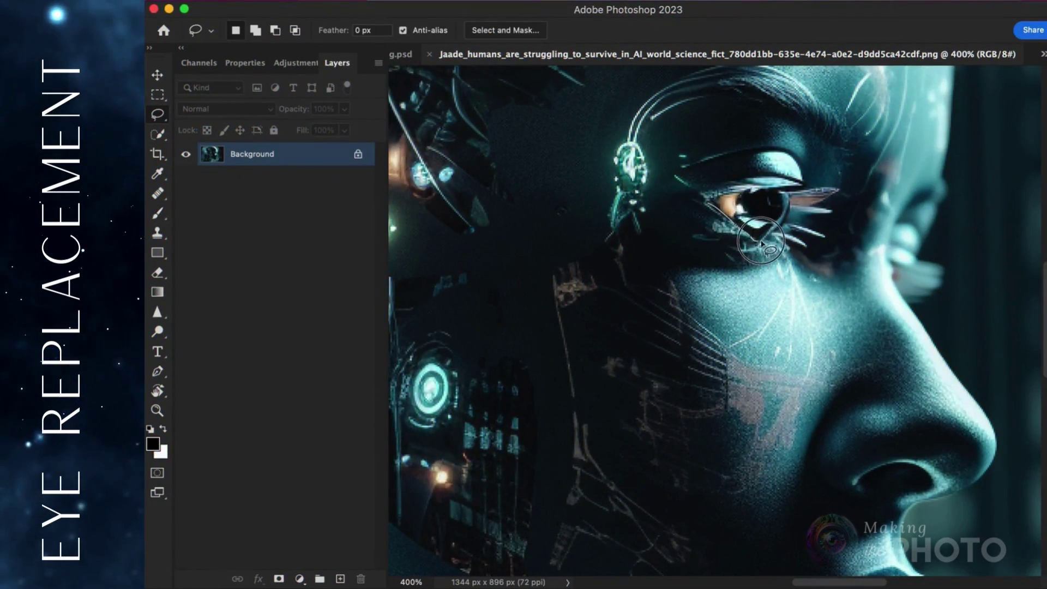
{"action": "left_click_drag", "start_coordinate": [769, 192], "coordinate": [738, 196]}
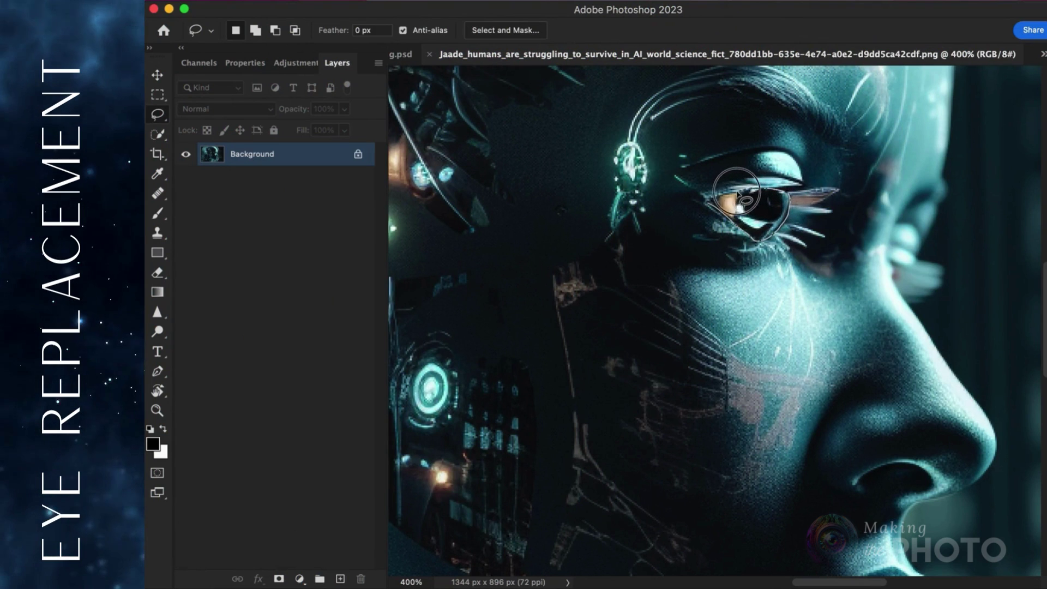
{"action": "right_click", "coordinate": [739, 406]}
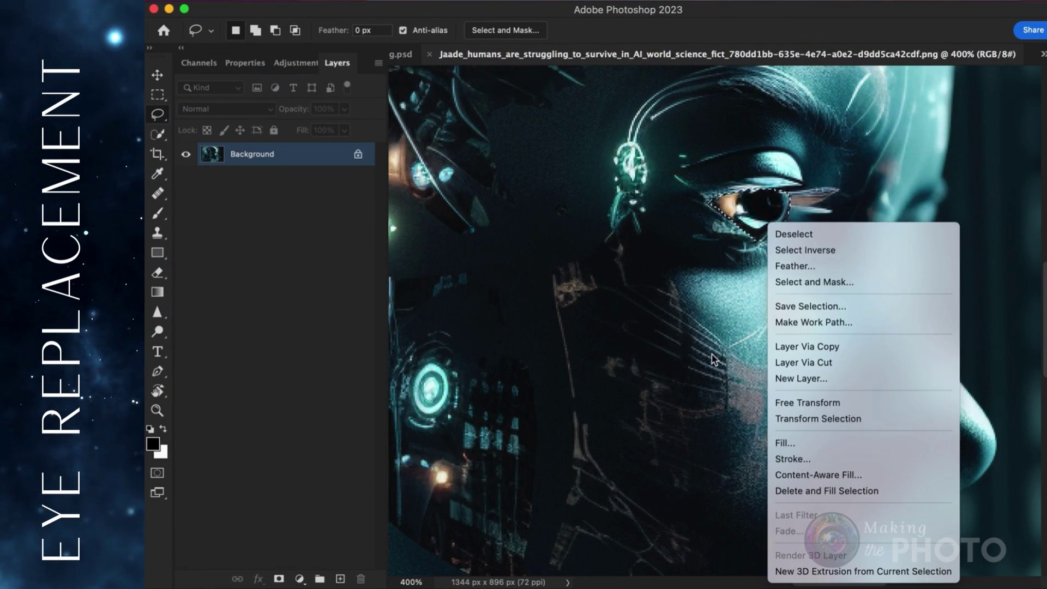
{"action": "left_click", "coordinate": [815, 345]}
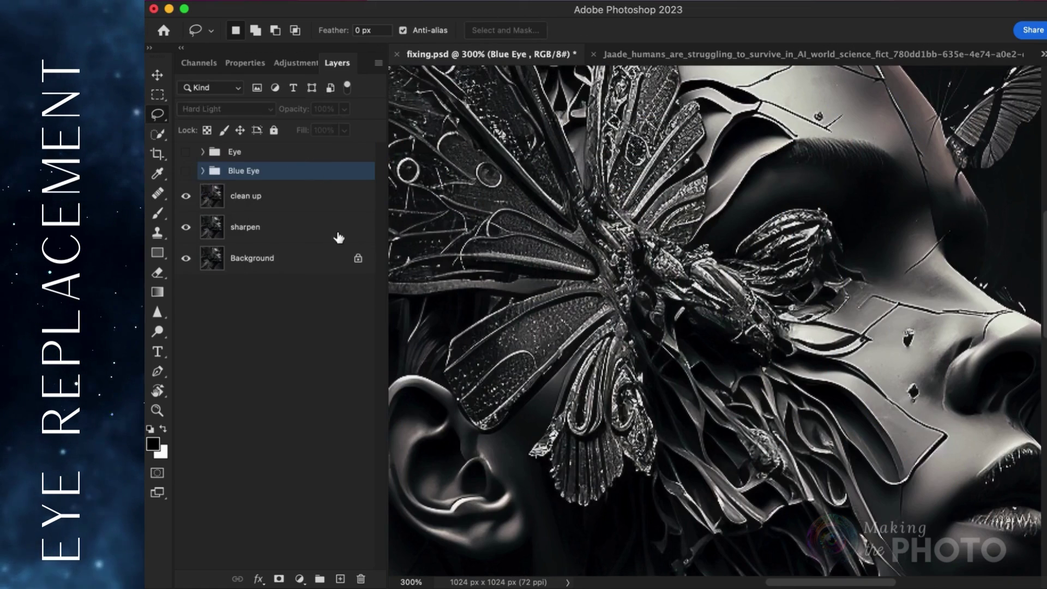
- Paste the eye into fixing.psd and fit it over the portrait's eye, scaled 118.53% by 101.11% and rotated -20.66°
{"action": "key", "text": "super+v"}
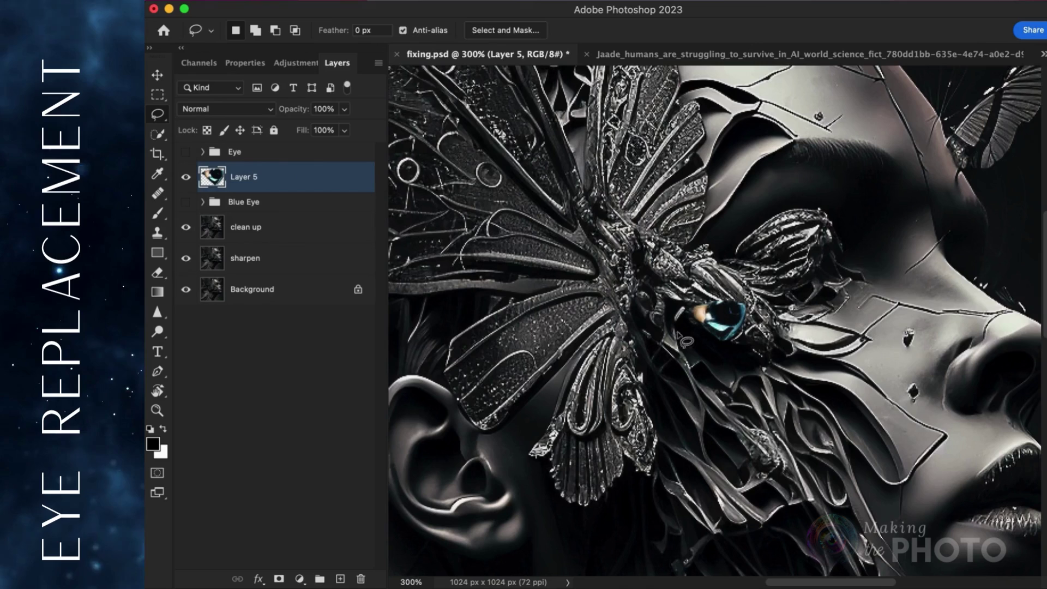
{"action": "key", "text": "v"}
{"action": "mouse_move", "coordinate": [719, 325]}
{"action": "left_mouse_down"}
{"action": "mouse_move", "coordinate": [790, 261]}
{"action": "mouse_move", "coordinate": [825, 289]}
{"action": "mouse_move", "coordinate": [787, 256]}
{"action": "mouse_move", "coordinate": [827, 245]}
{"action": "mouse_move", "coordinate": [838, 271]}
{"action": "left_mouse_up"}
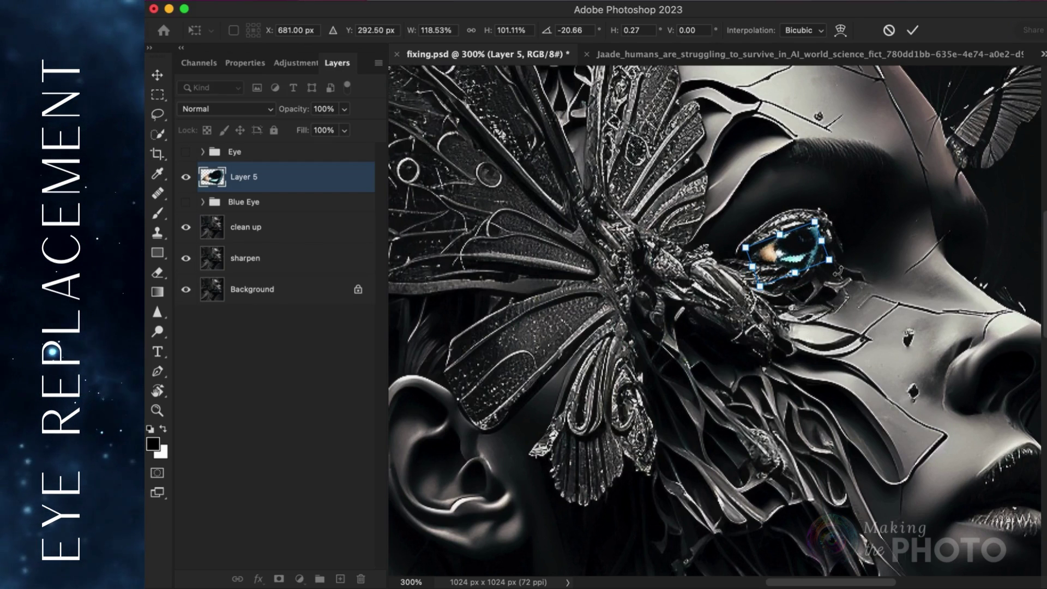
{"action": "key", "text": "Return"}
- Warp the inserted eye's corners near the nose to fit the socket and set its layer's blend mode to Hard Light
{"action": "left_click", "coordinate": [283, 0]}
{"action": "mouse_move", "coordinate": [366, 328]}
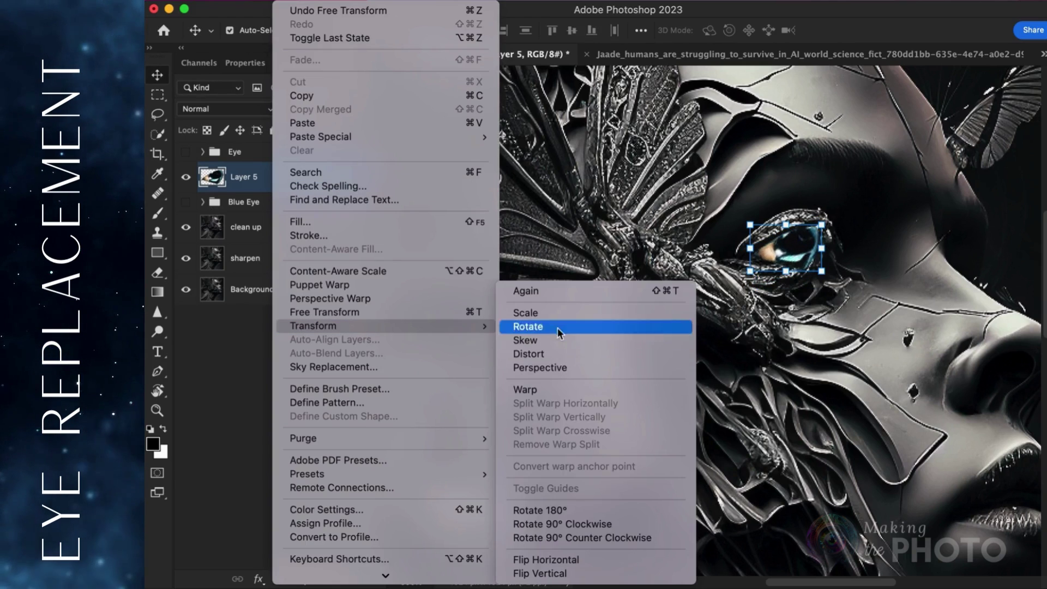
{"action": "left_click", "coordinate": [538, 389]}
{"action": "left_click_drag", "start_coordinate": [822, 227], "coordinate": [818, 229]}
{"action": "left_click_drag", "start_coordinate": [822, 274], "coordinate": [819, 265]}
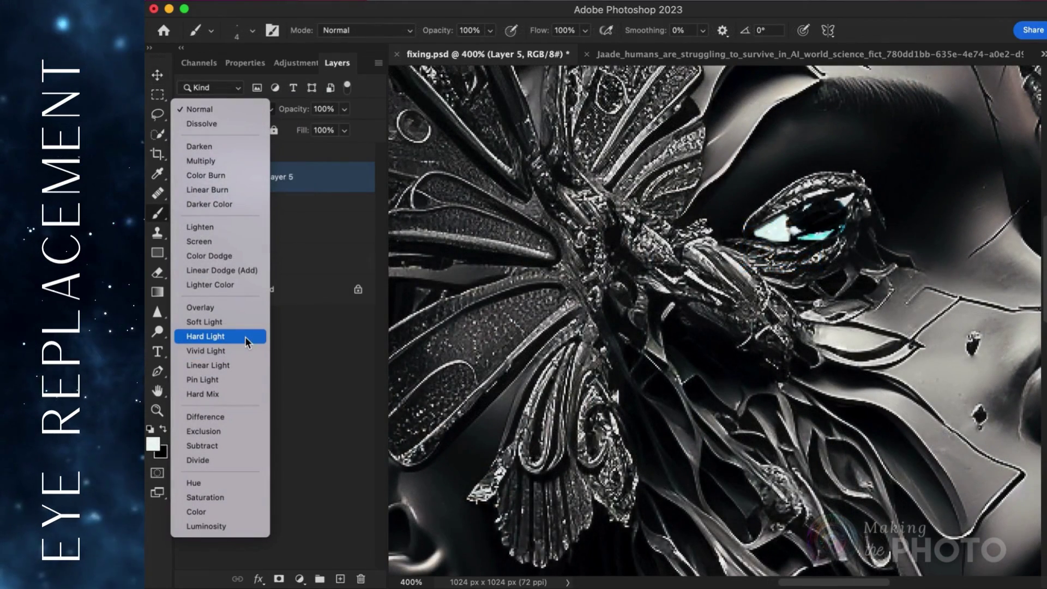
{"action": "left_click", "coordinate": [205, 336]}
{"action": "left_click", "coordinate": [248, 177]}
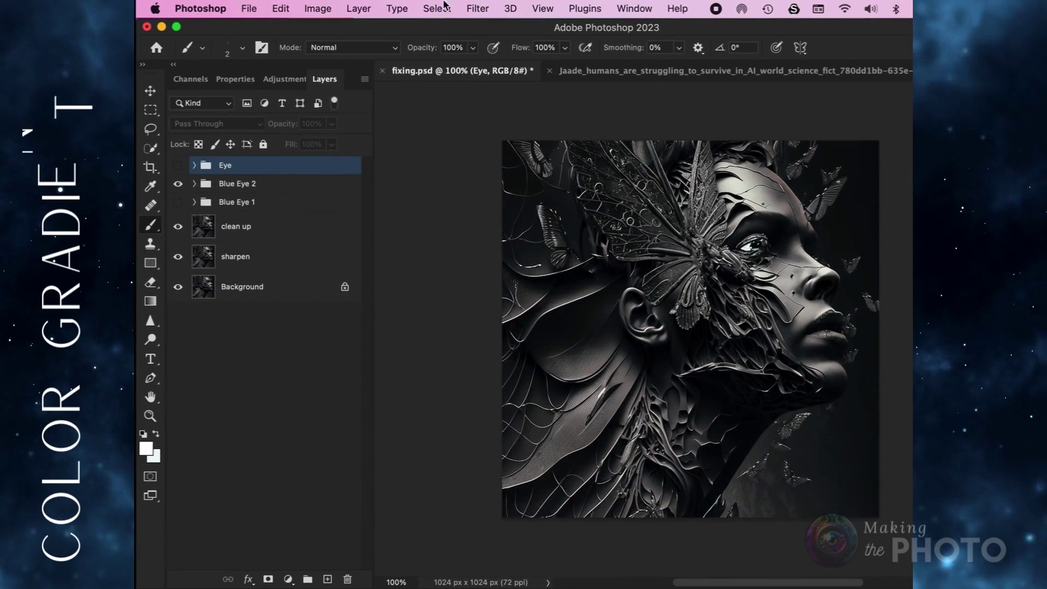
- Add a Gradient Fill layer above the Eye group, keeping the default name and Normal mode
{"action": "left_click", "coordinate": [359, 8]}
{"action": "mouse_move", "coordinate": [491, 185]}
{"action": "left_click", "coordinate": [591, 199]}
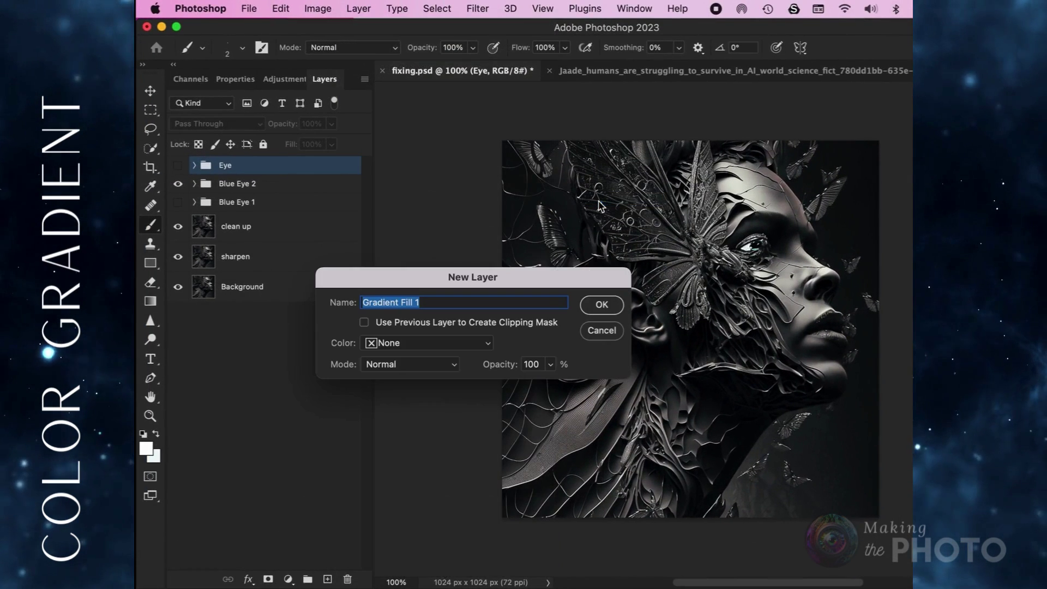
{"action": "left_click", "coordinate": [601, 306]}
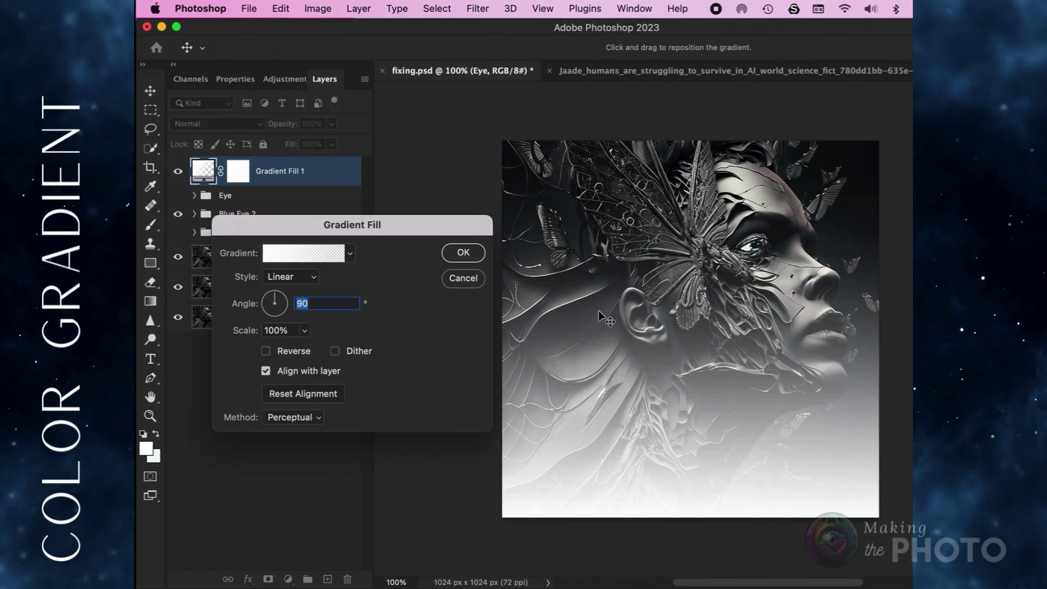
- Apply a pale blue gradient preset to the fill layer and set its blend mode to Soft Light
{"action": "left_click", "coordinate": [350, 257]}
{"action": "left_click", "coordinate": [303, 257]}
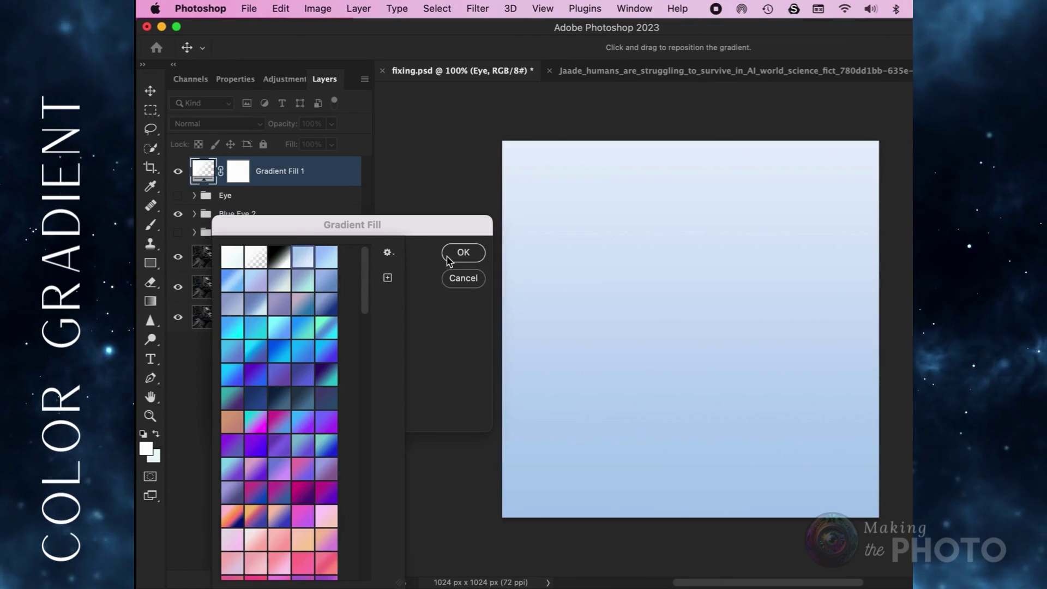
{"action": "left_click", "coordinate": [463, 253]}
{"action": "left_click", "coordinate": [226, 124]}
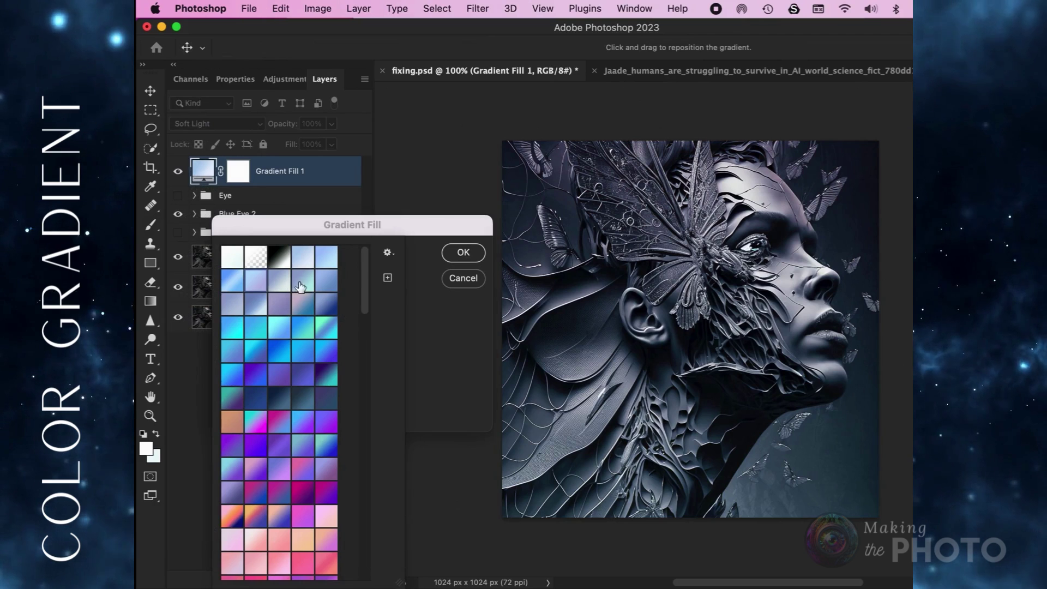
- Try darker and brighter presets, apply a cyan-to-violet gradient to the Gradient Fill 1 layer, and review its blend mode choices
{"action": "left_click", "coordinate": [330, 280]}
{"action": "left_click", "coordinate": [232, 398]}
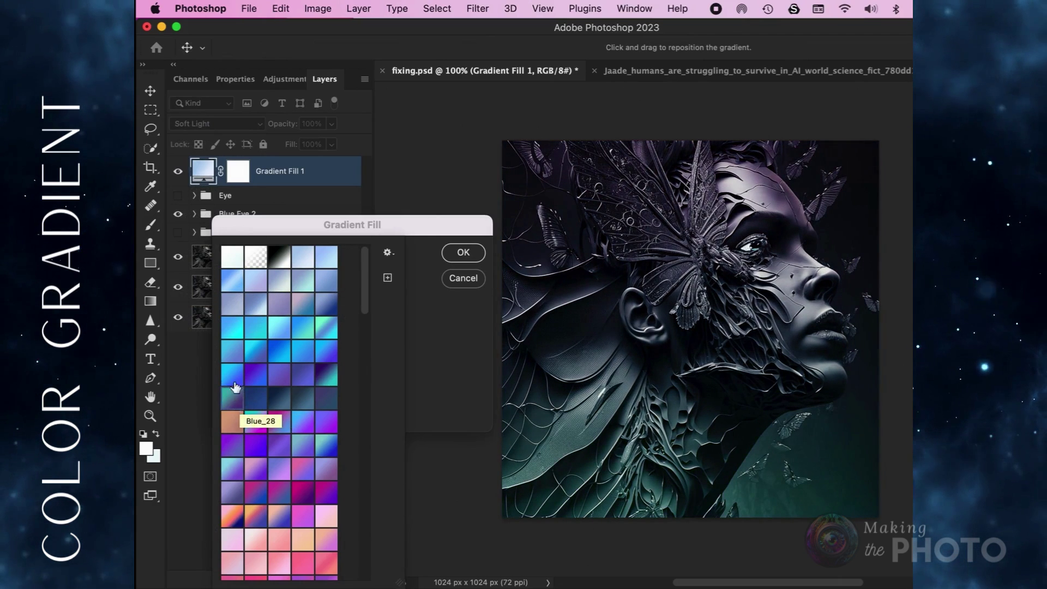
{"action": "left_click", "coordinate": [232, 376]}
{"action": "left_click", "coordinate": [232, 353]}
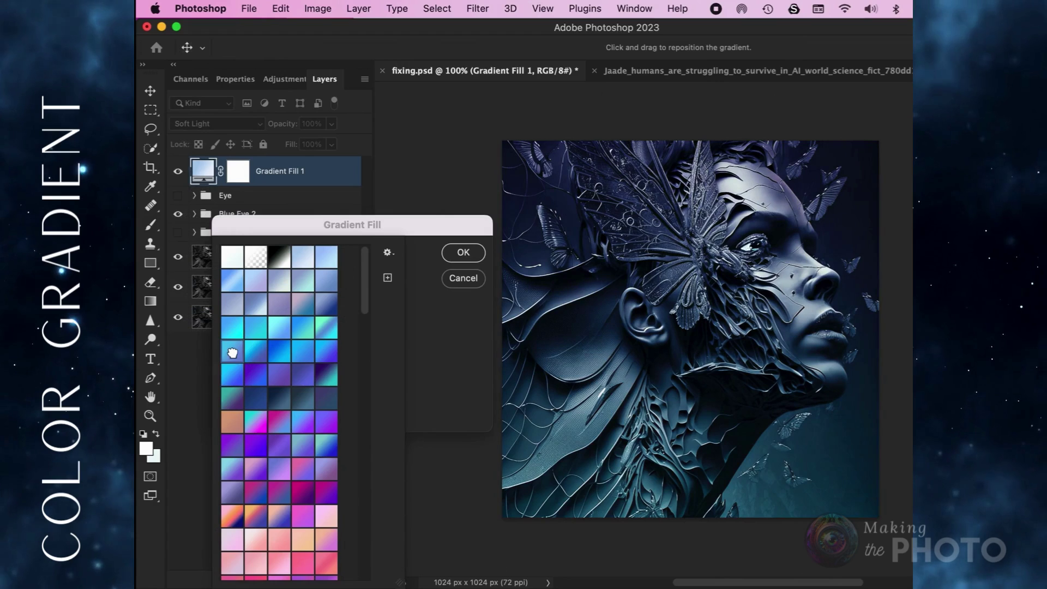
{"action": "left_click", "coordinate": [475, 255]}
{"action": "left_click", "coordinate": [463, 253]}
{"action": "left_click_drag", "start_coordinate": [331, 124], "coordinate": [300, 141]}
{"action": "left_click", "coordinate": [229, 124]}
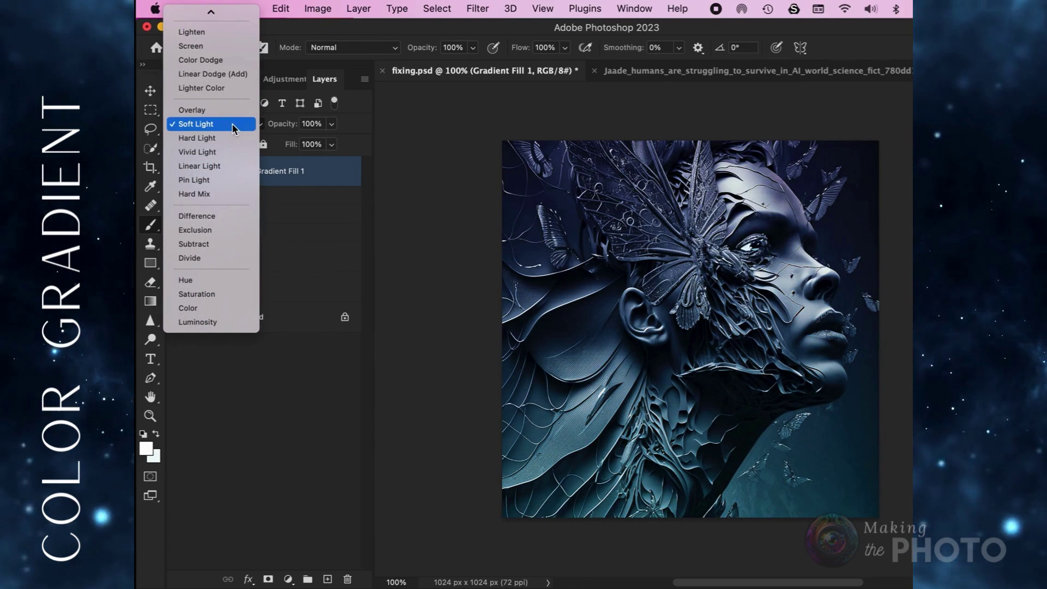
{"action": "left_click", "coordinate": [233, 114]}
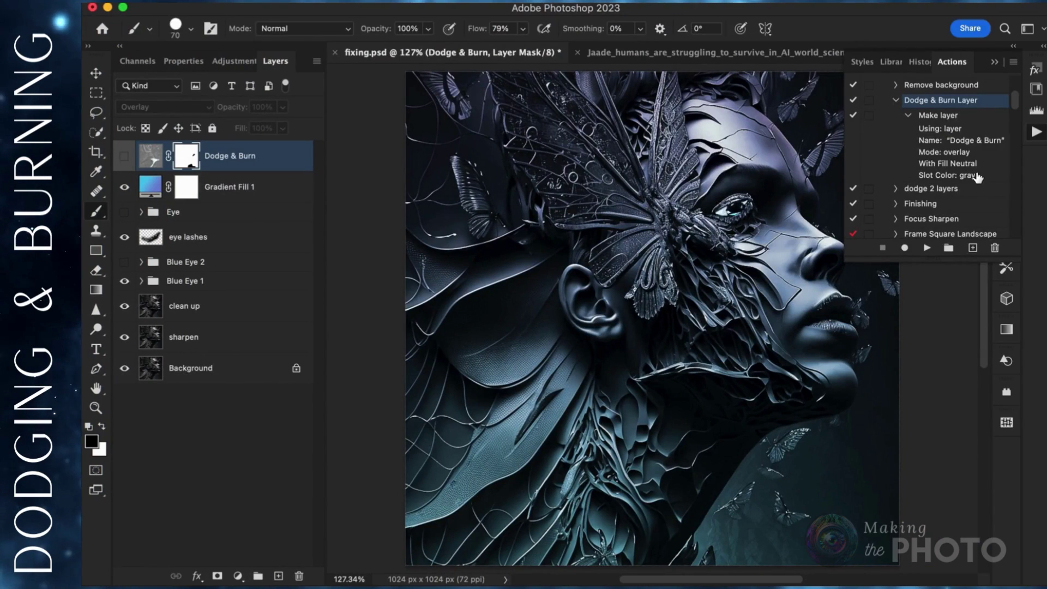
- Run the Dodge & Burn Layer action to add a new gray Overlay layer at the top of the stack
{"action": "left_click", "coordinate": [926, 139]}
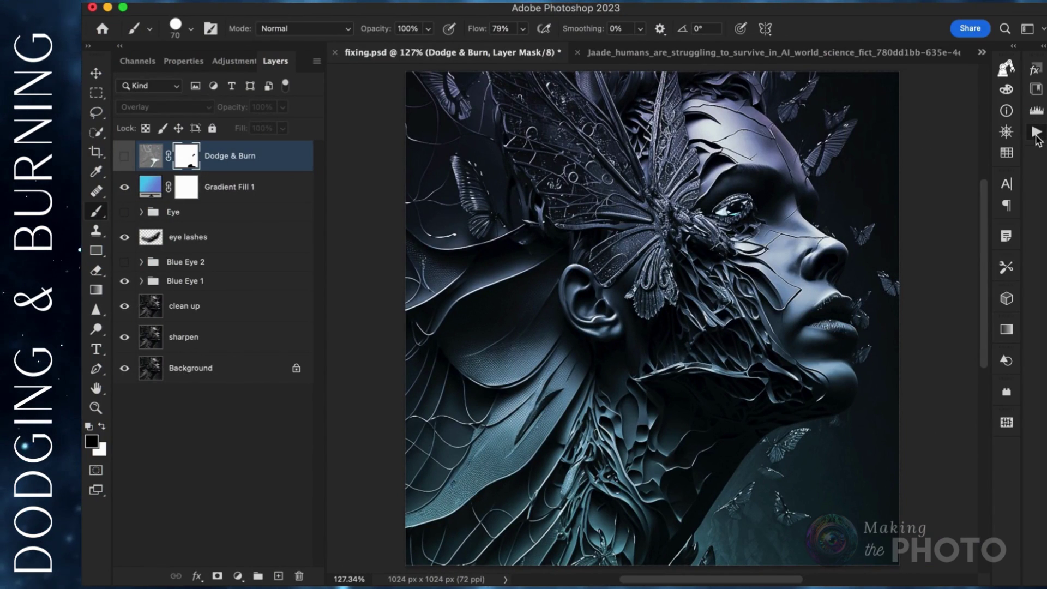
{"action": "left_click", "coordinate": [1037, 136]}
{"action": "left_click", "coordinate": [927, 248]}
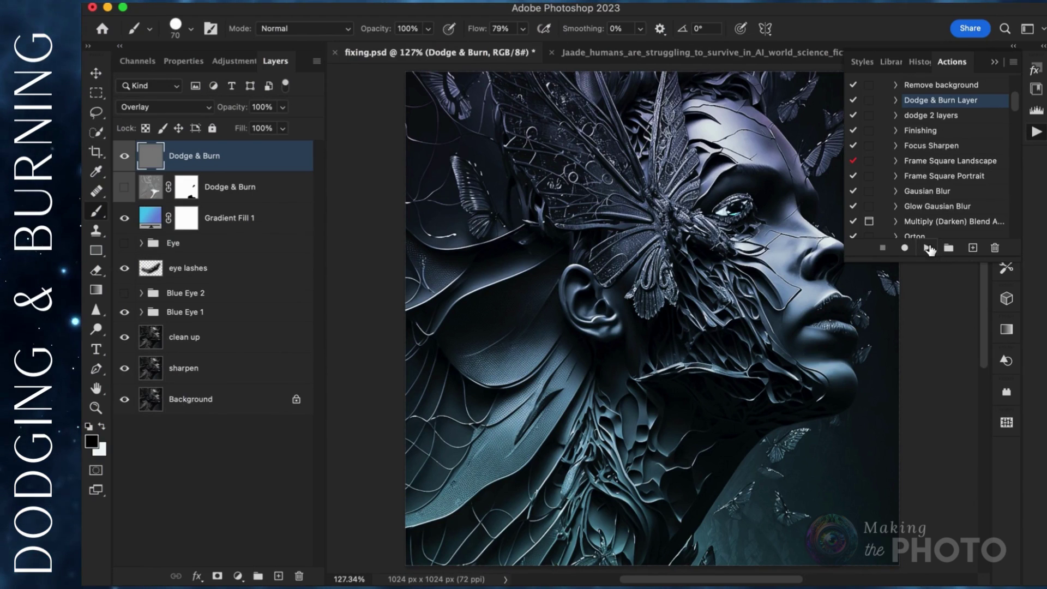
{"action": "left_click", "coordinate": [1037, 133]}
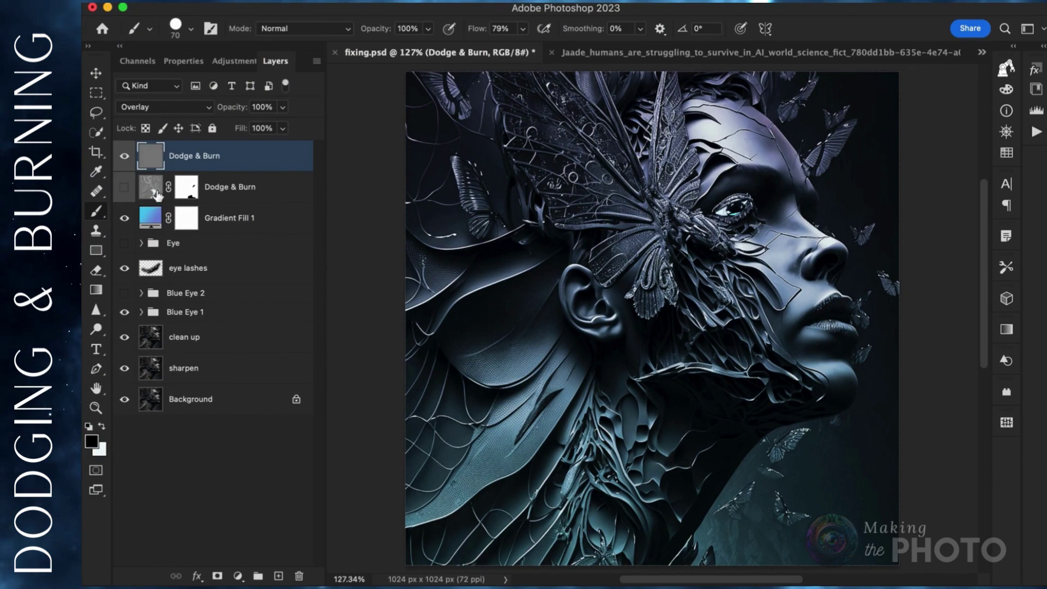
- Dodge the edge of the skin fold above the eye with a white 45-pixel brush at 11% opacity
{"action": "key", "text": "super+plus"}
{"action": "key", "text": "super+plus"}
{"action": "scroll", "coordinate": [596, 420], "scroll_direction": "right", "scroll_amount": 5}
{"action": "scroll", "coordinate": [596, 421], "scroll_direction": "up", "scroll_amount": 7}
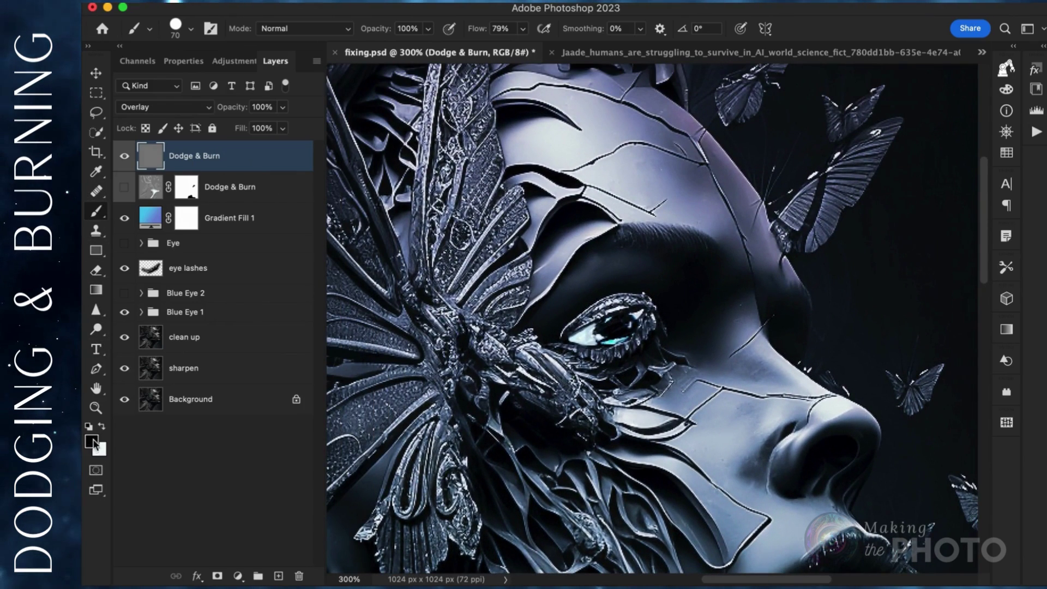
{"action": "left_click_drag", "start_coordinate": [618, 210], "coordinate": [537, 278]}
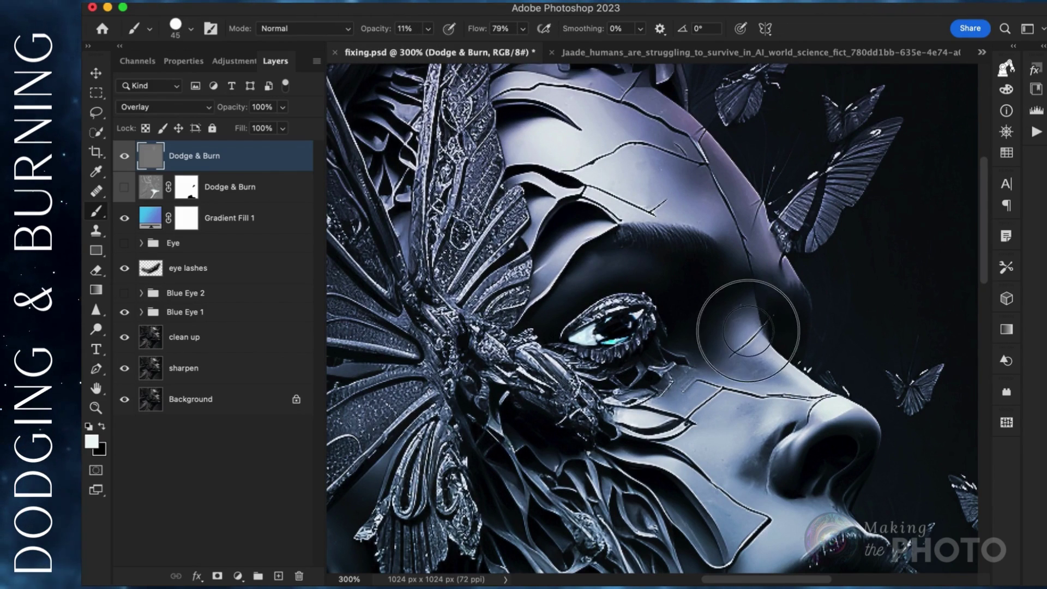
- Burn the shadows around the nostril and cheek plate with a smaller black brush, down to 25 pixels, at 11% opacity
{"action": "key", "text": "bracketleft"}
{"action": "key", "text": "bracketleft"}
{"action": "key", "text": "bracketleft"}
{"action": "scroll", "coordinate": [749, 461], "scroll_direction": "down", "scroll_amount": 2}
{"action": "scroll", "coordinate": [749, 461], "scroll_direction": "down", "scroll_amount": 1}
{"action": "key", "text": "x"}
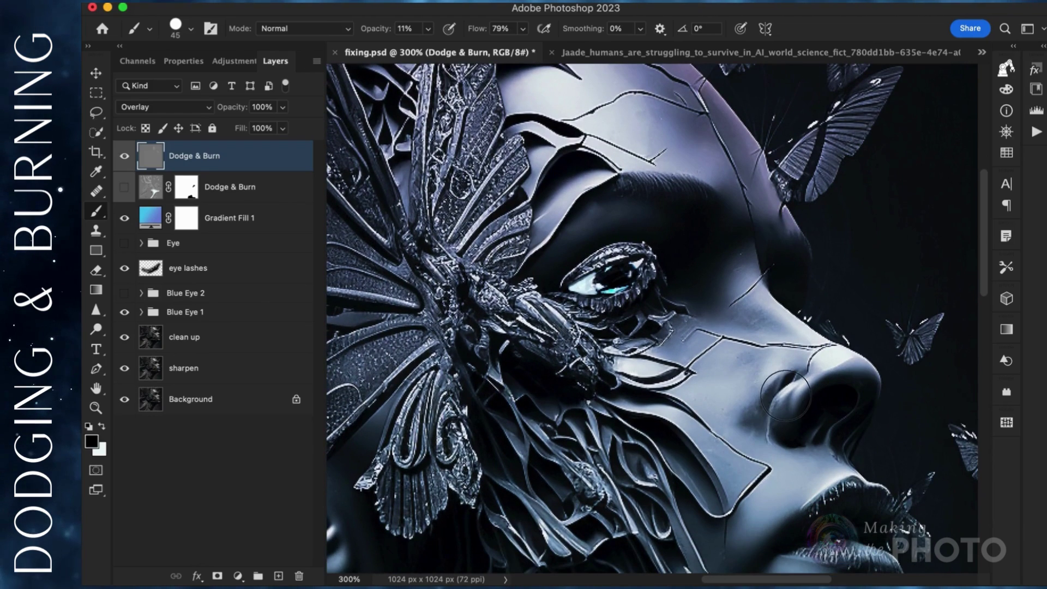
{"action": "scroll", "coordinate": [781, 440], "scroll_direction": "left", "scroll_amount": 3}
{"action": "scroll", "coordinate": [781, 440], "scroll_direction": "down", "scroll_amount": 2}
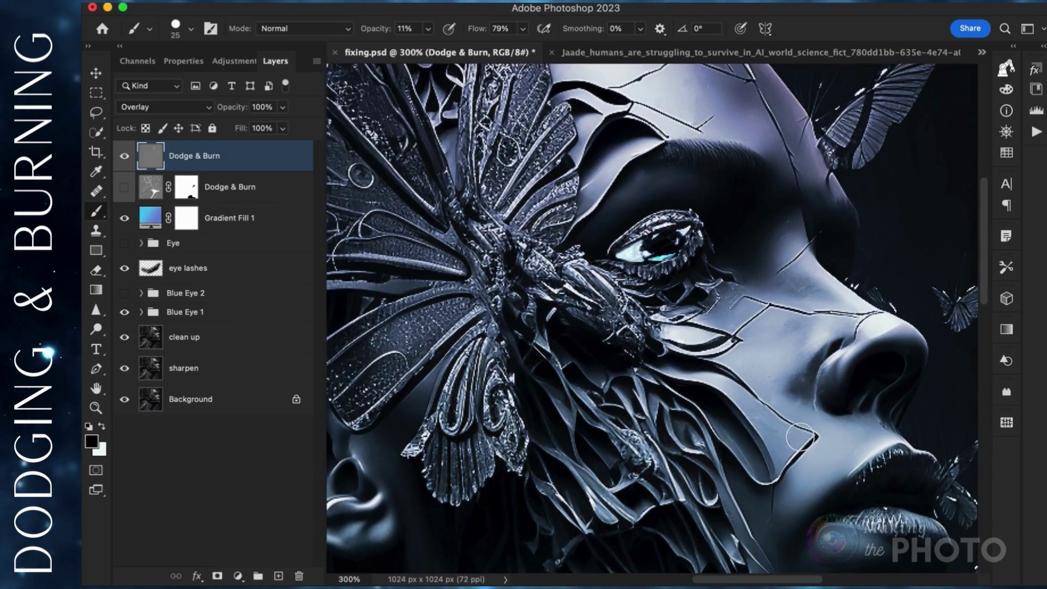
- Dodge the underside of the lower lip with a white 20-pixel brush, redoing the stroke at a different opacity
{"action": "key", "text": "x"}
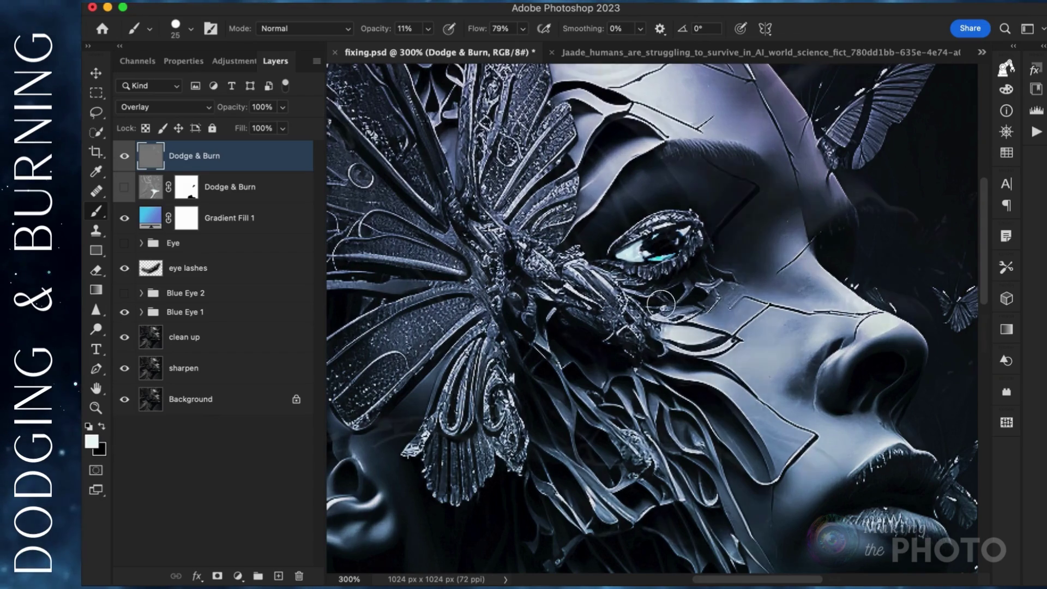
{"action": "key", "text": "super+plus"}
{"action": "scroll", "coordinate": [776, 318], "scroll_direction": "down", "scroll_amount": 8}
{"action": "scroll", "coordinate": [776, 318], "scroll_direction": "right", "scroll_amount": 3}
{"action": "key", "text": "bracketleft"}
{"action": "left_click_drag", "start_coordinate": [776, 318], "coordinate": [845, 329]}
{"action": "key", "text": "super+z"}
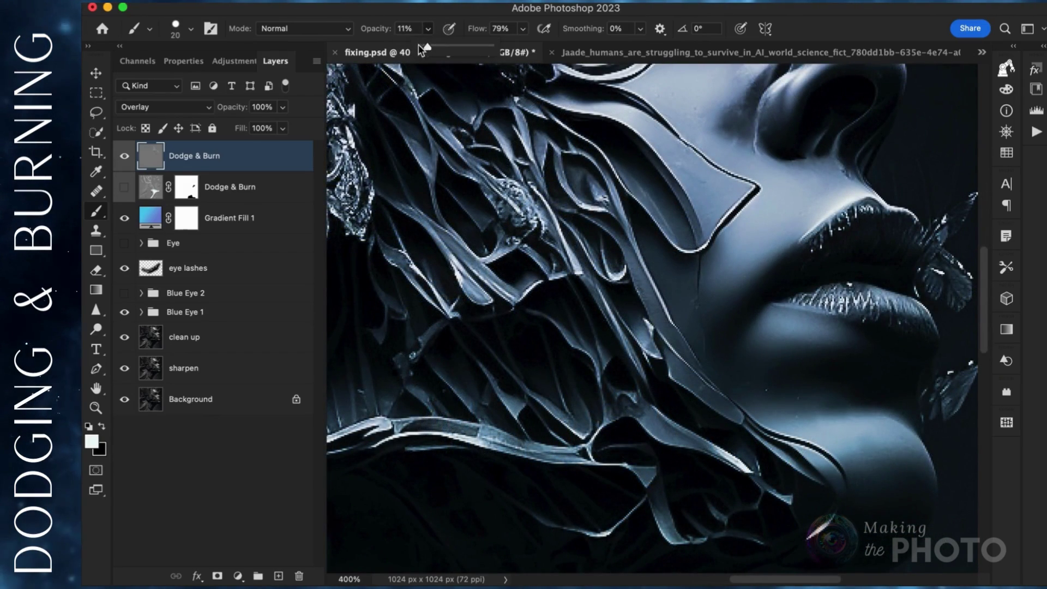
{"action": "left_click_drag", "start_coordinate": [772, 315], "coordinate": [838, 329]}
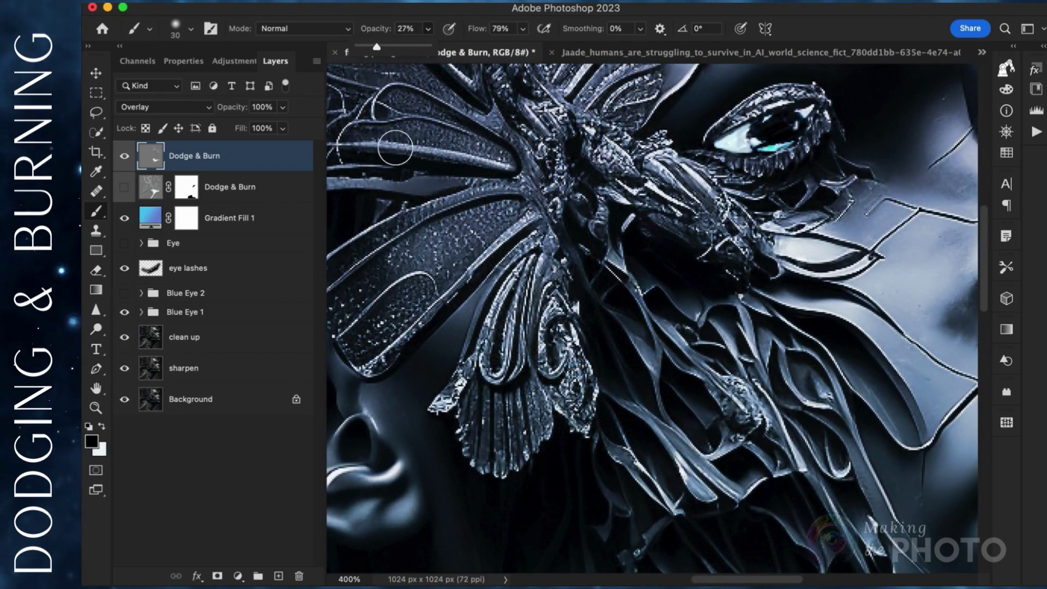
- Burn the fan-shaped lower wing of the face butterfly with a soft black 30-pixel brush at 27% opacity
{"action": "left_click_drag", "start_coordinate": [524, 428], "coordinate": [519, 410]}
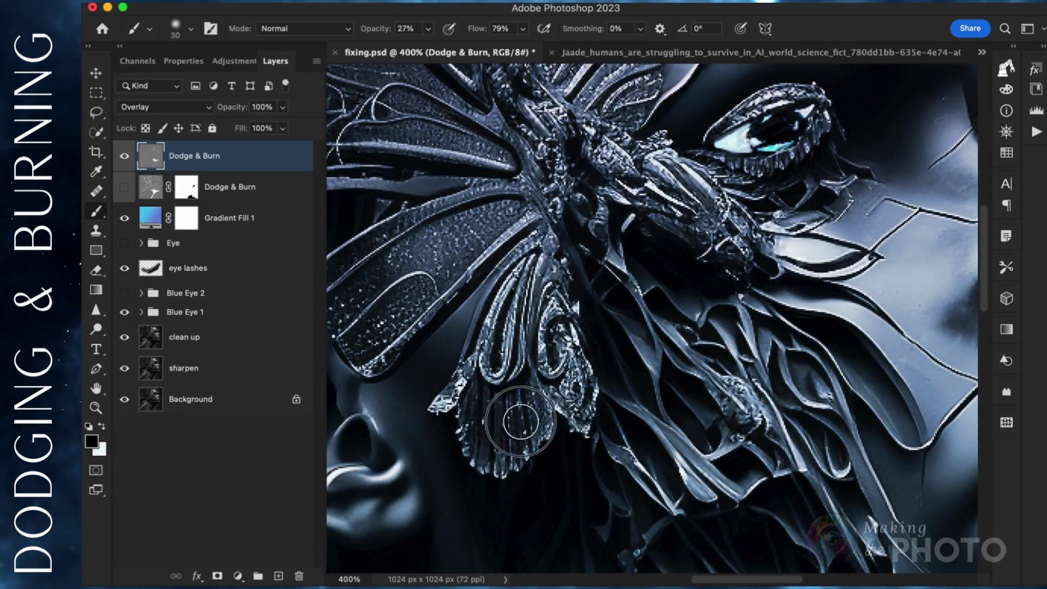
{"action": "key", "text": "x"}
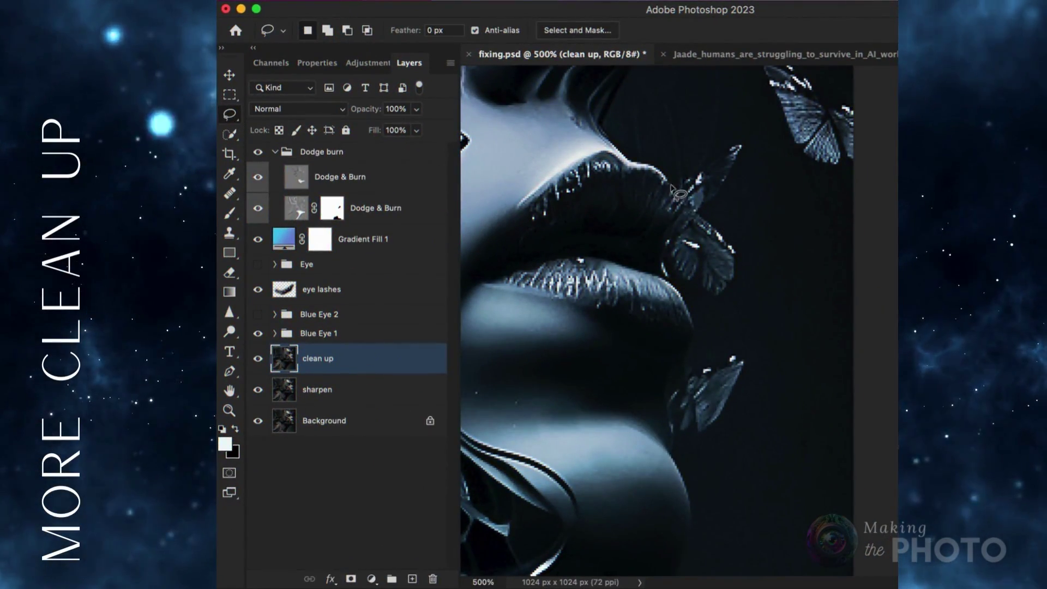
- Select the butterfly touching the lips on the clean up layer and remove it with a Content-Aware fill
{"action": "mouse_move", "coordinate": [676, 180]}
{"action": "left_mouse_down"}
{"action": "mouse_move", "coordinate": [724, 143]}
{"action": "mouse_move", "coordinate": [751, 165]}
{"action": "mouse_move", "coordinate": [721, 206]}
{"action": "mouse_move", "coordinate": [735, 290]}
{"action": "mouse_move", "coordinate": [702, 298]}
{"action": "mouse_move", "coordinate": [668, 255]}
{"action": "mouse_move", "coordinate": [676, 183]}
{"action": "left_mouse_up"}
{"action": "right_click", "coordinate": [691, 204]}
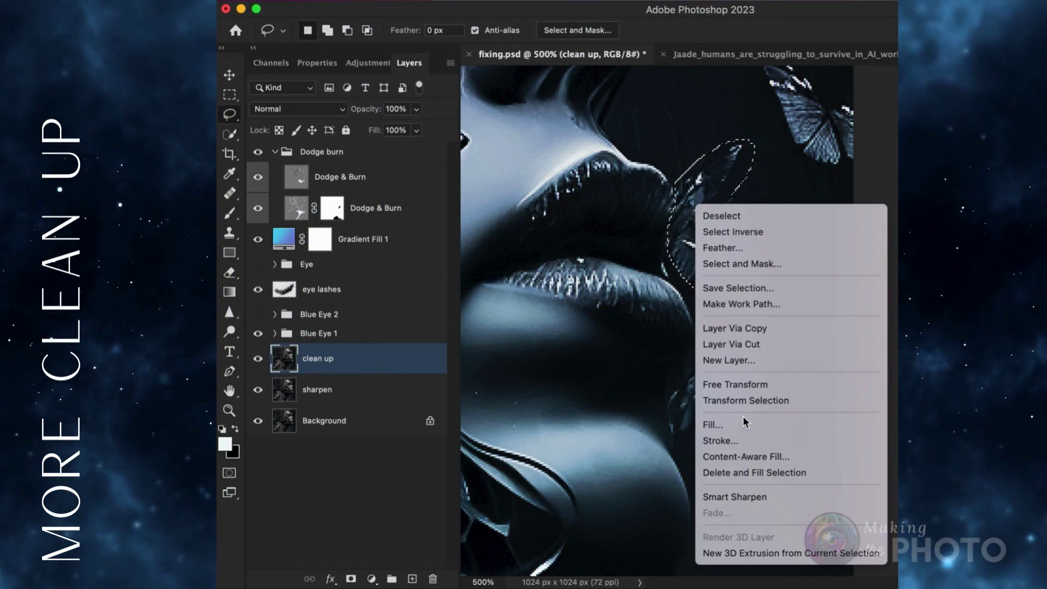
{"action": "left_click", "coordinate": [751, 435]}
{"action": "left_click", "coordinate": [758, 139]}
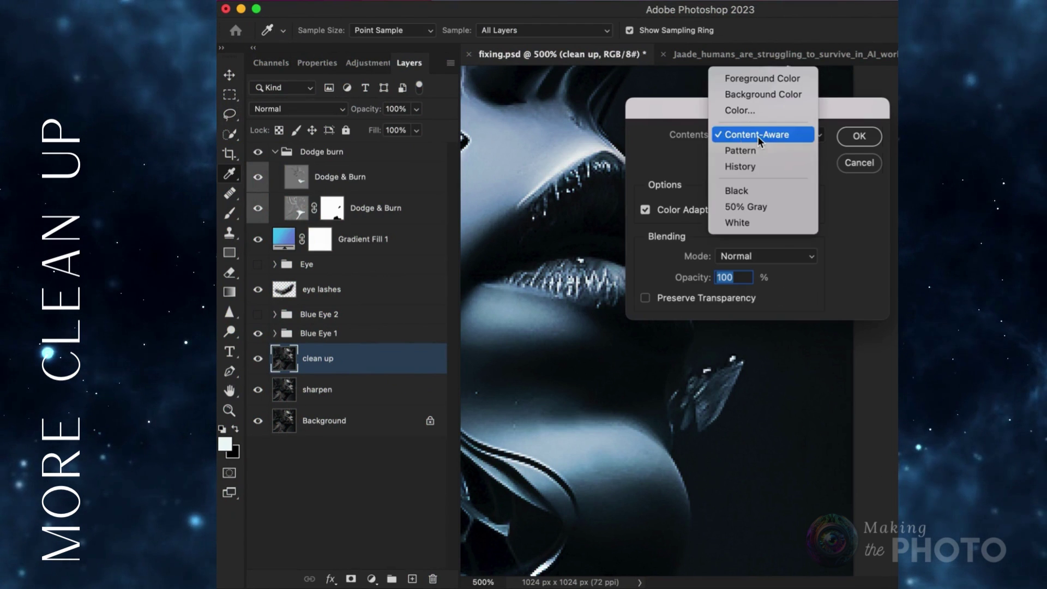
{"action": "left_click", "coordinate": [755, 135]}
{"action": "key", "text": "Return"}
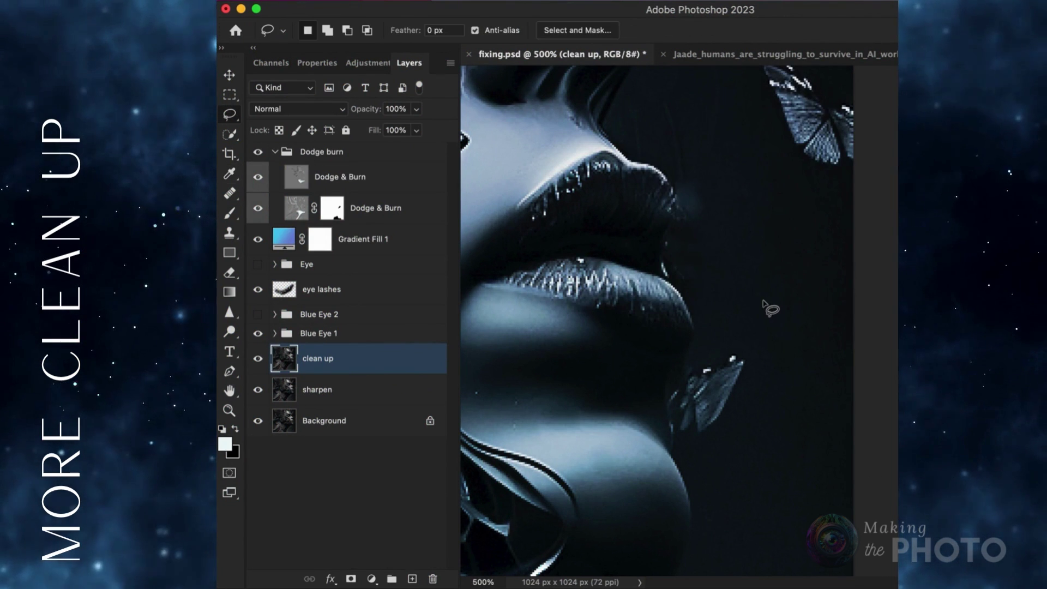
- Clean up the leftover marks along the outer edge of the lips with the Clone Stamp
{"action": "scroll", "coordinate": [769, 308], "scroll_direction": "up", "scroll_amount": 3}
{"action": "left_click", "coordinate": [231, 236]}
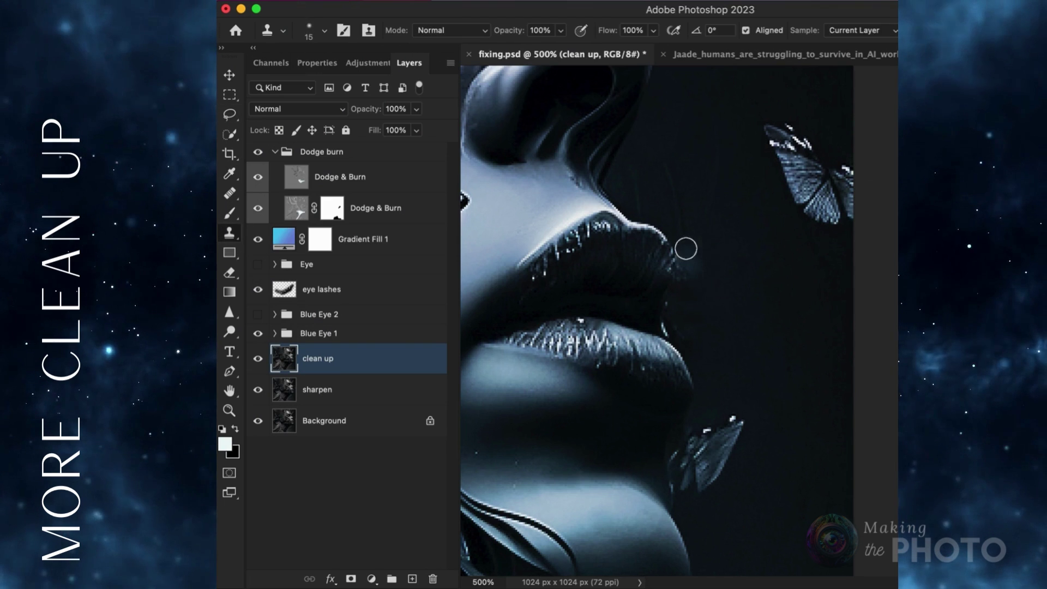
{"action": "left_click_drag", "start_coordinate": [683, 241], "coordinate": [686, 273]}
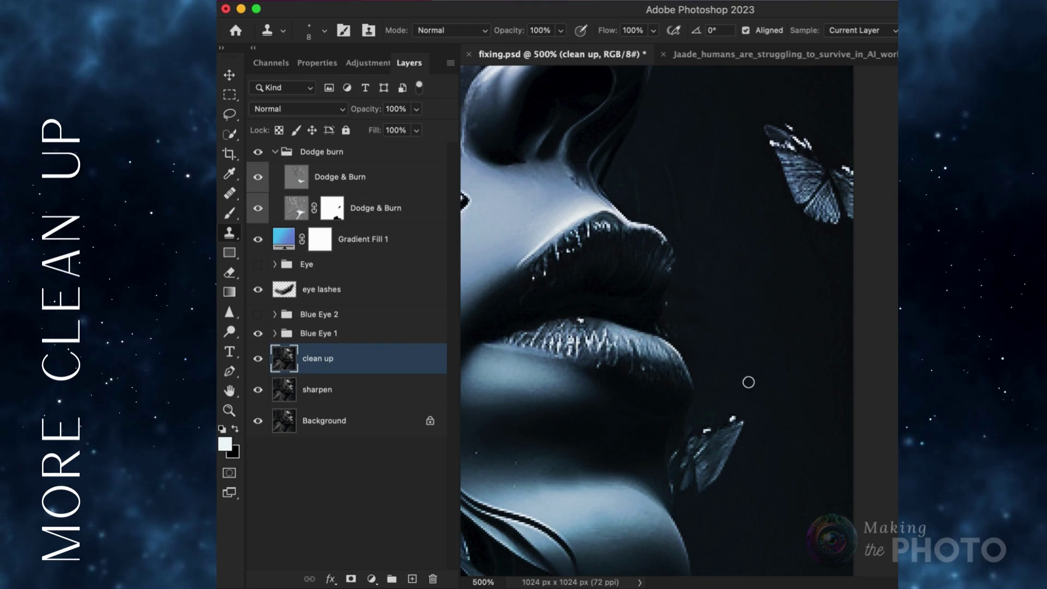
- Select the butterfly beside the chin, remove it with a Content-Aware fill at 100% opacity, and clear the selection
{"action": "scroll", "coordinate": [700, 359], "scroll_direction": "down", "scroll_amount": 3}
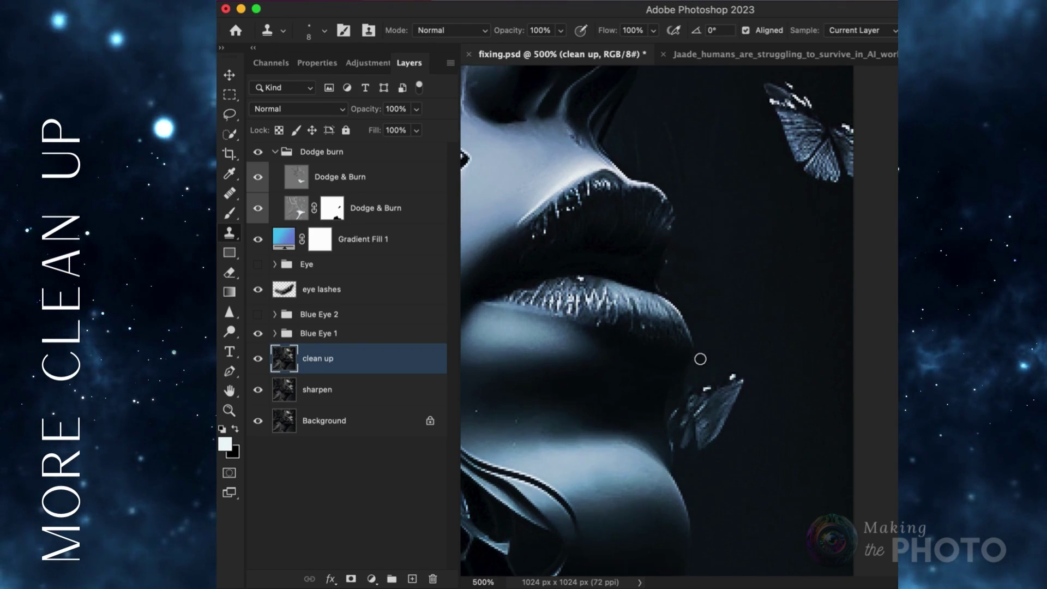
{"action": "left_click", "coordinate": [230, 114]}
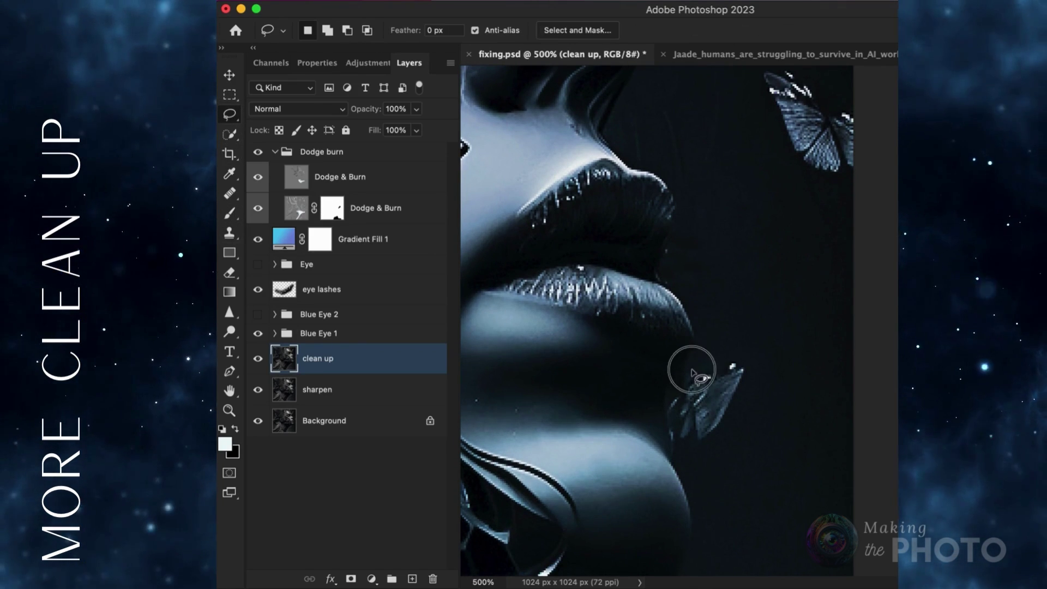
{"action": "mouse_move", "coordinate": [669, 428]}
{"action": "left_mouse_down"}
{"action": "mouse_move", "coordinate": [688, 451]}
{"action": "mouse_move", "coordinate": [743, 361]}
{"action": "mouse_move", "coordinate": [693, 371]}
{"action": "left_mouse_up"}
{"action": "right_click", "coordinate": [721, 400]}
{"action": "left_click", "coordinate": [738, 444]}
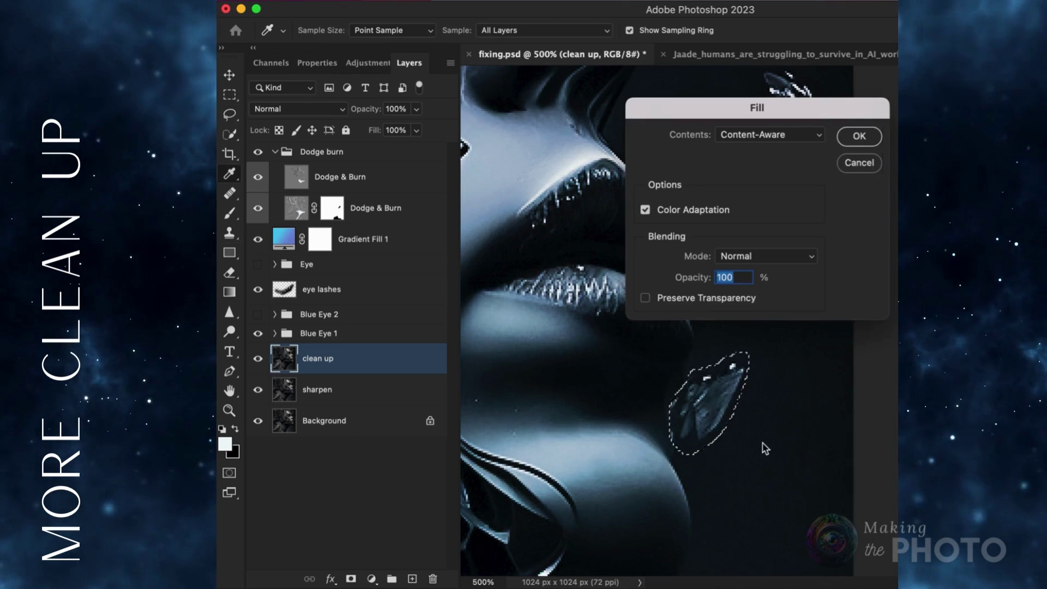
{"action": "key", "text": "Return"}
{"action": "key", "text": "cmd+d"}
{"action": "key", "text": "s"}
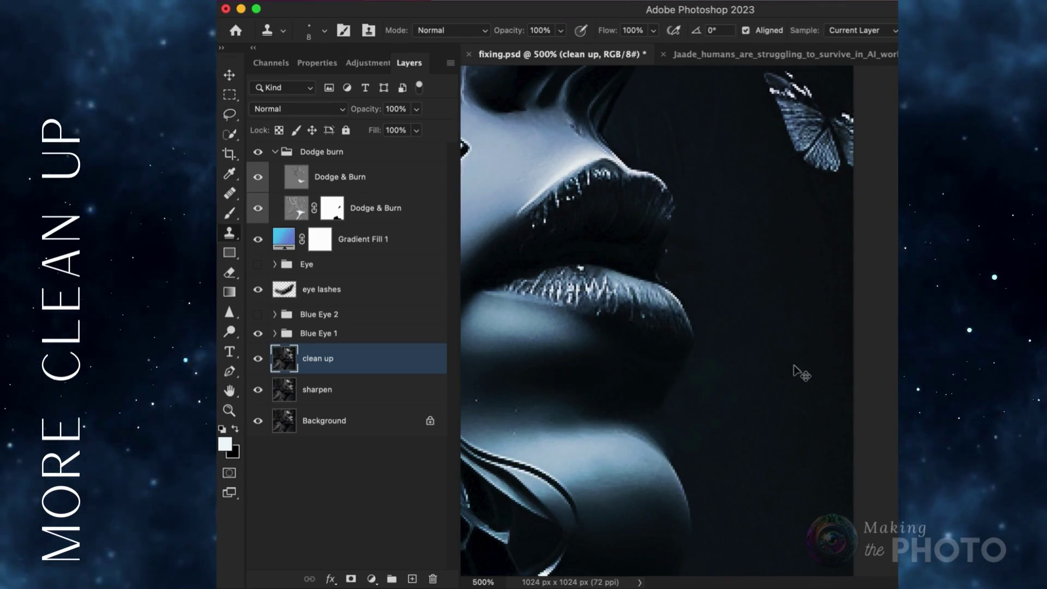
{"action": "key", "text": "super+0"}
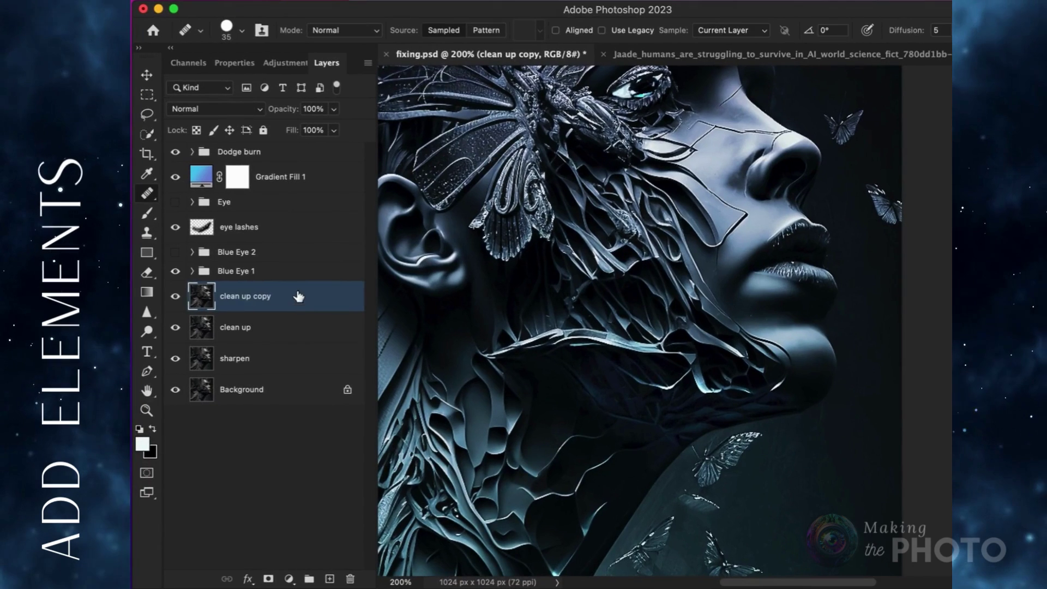
- Rename the clean up copy layer as Butterflies and copy the butterfly near the nose beneath the chin with the Healing Brush
{"action": "left_click", "coordinate": [308, 301]}
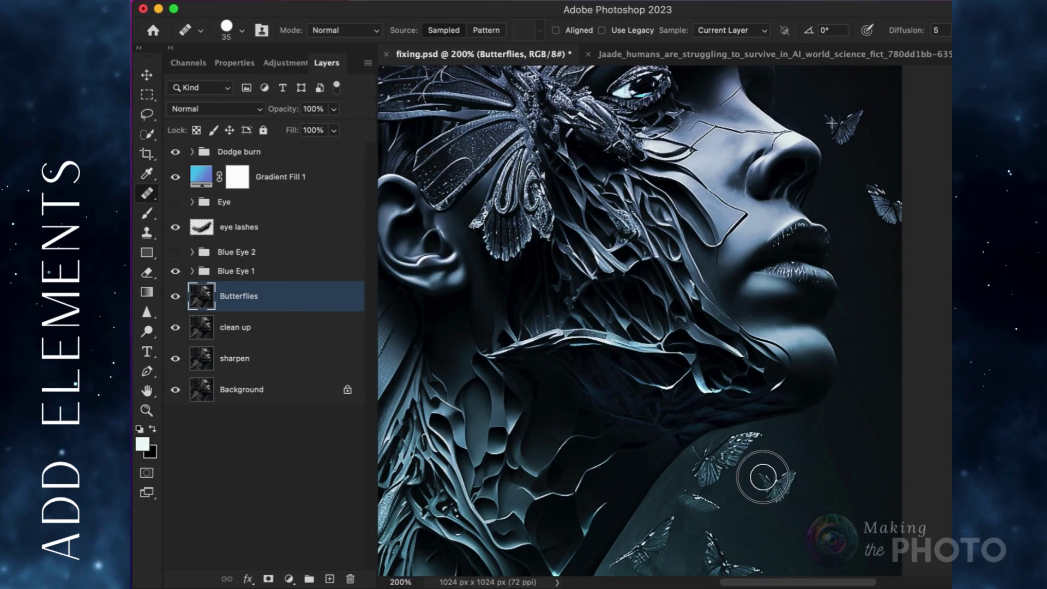
{"action": "left_click_drag", "start_coordinate": [763, 477], "coordinate": [761, 476]}
- Select the cropped butterfly at the image's upper edge beside the hair and remove it with a Content-Aware fill
{"action": "scroll", "coordinate": [876, 402], "scroll_direction": "down", "scroll_amount": 4}
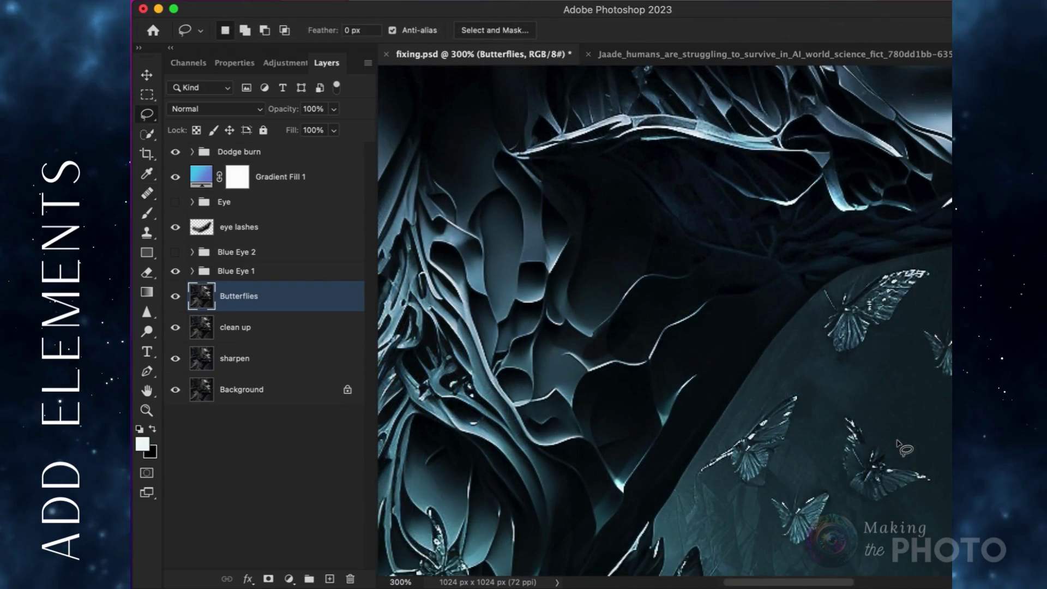
{"action": "scroll", "coordinate": [898, 444], "scroll_direction": "left", "scroll_amount": 3}
{"action": "scroll", "coordinate": [898, 444], "scroll_direction": "right", "scroll_amount": 2}
{"action": "scroll", "coordinate": [903, 448], "scroll_direction": "up", "scroll_amount": 10}
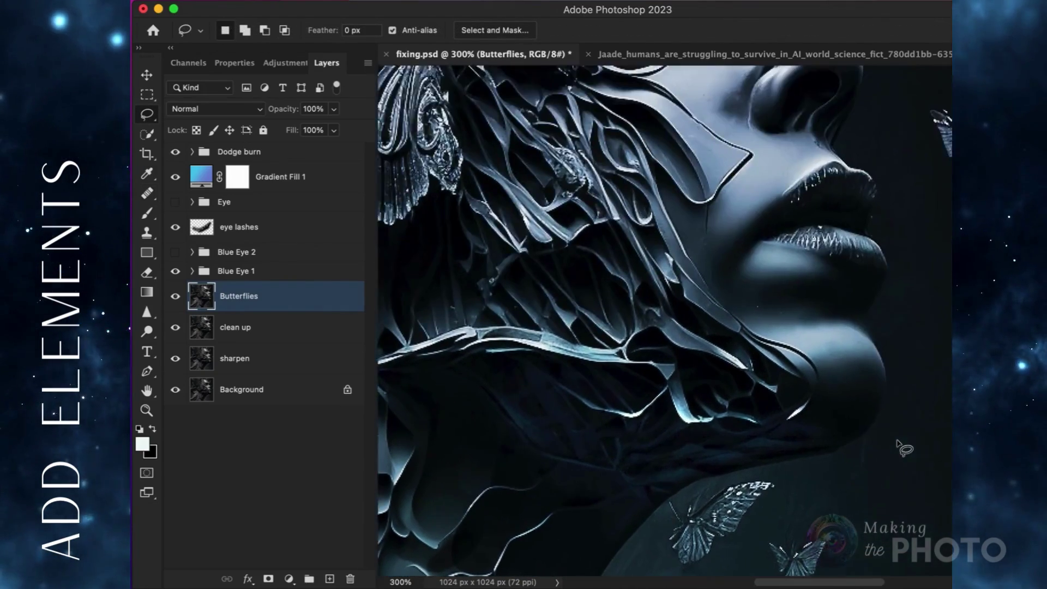
{"action": "scroll", "coordinate": [903, 448], "scroll_direction": "up", "scroll_amount": 5}
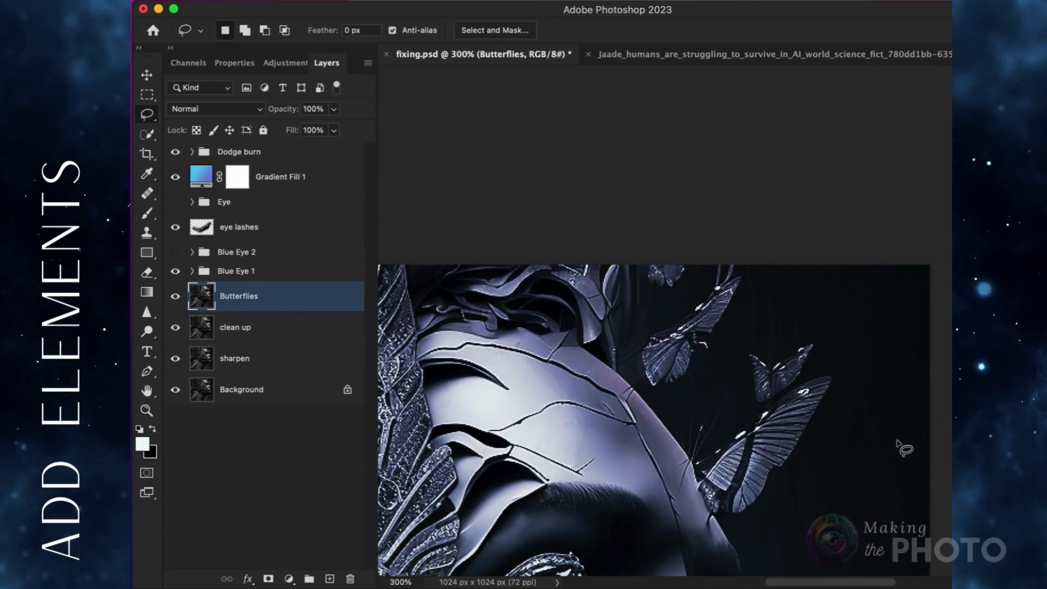
{"action": "mouse_move", "coordinate": [640, 252]}
{"action": "left_mouse_down"}
{"action": "mouse_move", "coordinate": [638, 267]}
{"action": "mouse_move", "coordinate": [692, 252]}
{"action": "mouse_move", "coordinate": [675, 254]}
{"action": "left_mouse_up"}
{"action": "right_click", "coordinate": [675, 254]}
{"action": "left_click", "coordinate": [691, 445]}
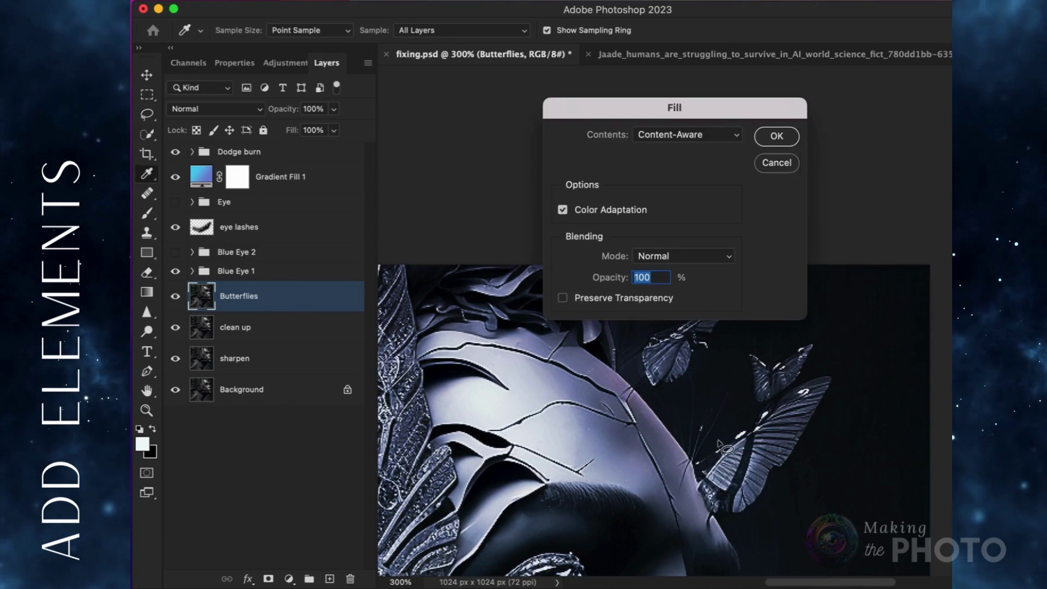
{"action": "key", "text": "Return"}
- Copy the butterfly in front of the nose to the dark area above the forehead butterflies with the Healing Brush
{"action": "scroll", "coordinate": [867, 404], "scroll_direction": "down", "scroll_amount": 5}
{"action": "scroll", "coordinate": [867, 404], "scroll_direction": "down", "scroll_amount": 2}
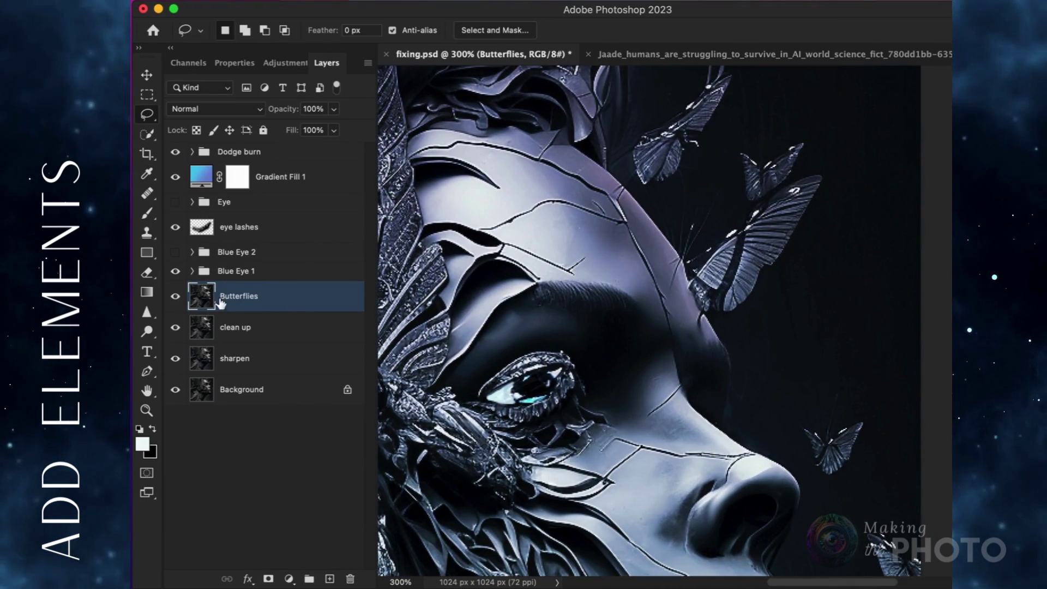
{"action": "left_click", "coordinate": [148, 195]}
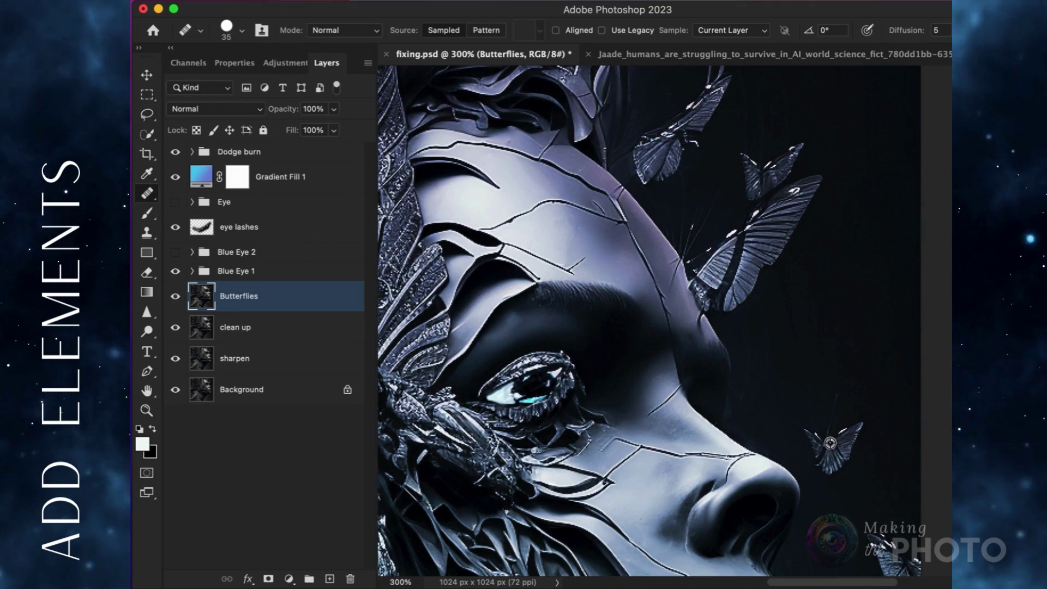
{"action": "left_click_drag", "start_coordinate": [773, 96], "coordinate": [753, 89]}
{"action": "key", "text": "super+0"}
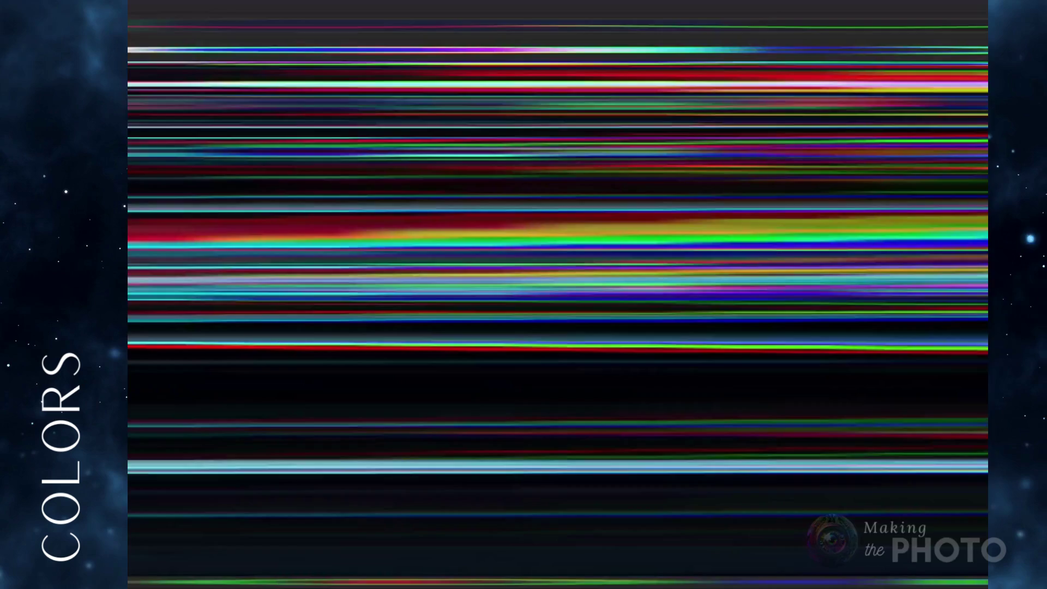
- Paint the lips with purple 712a75 on a new layer and set that layer's blend mode to Vivid Light
{"action": "key", "text": "super+alt+shift+n"}
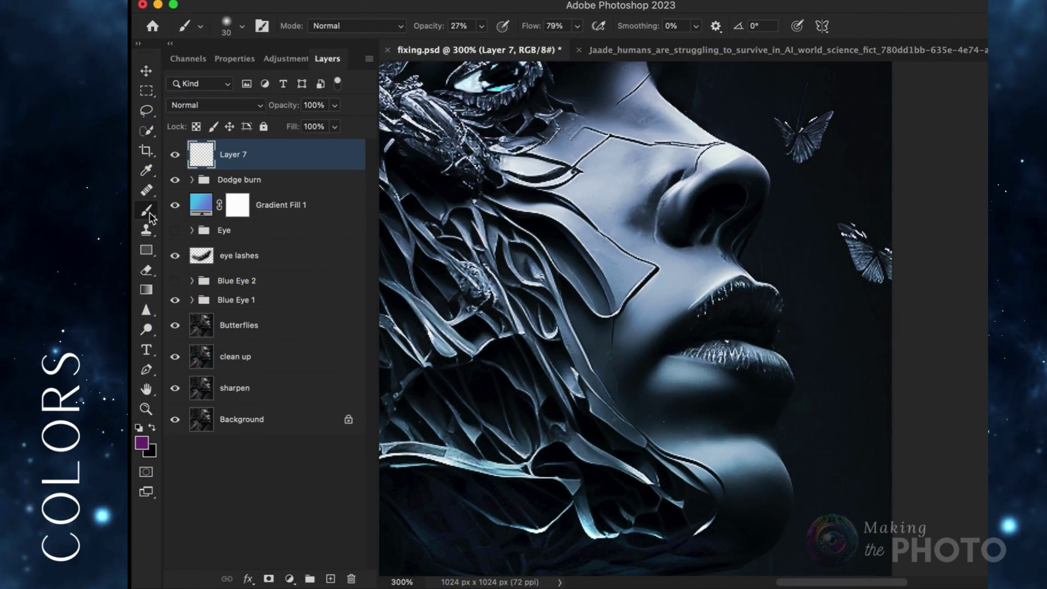
{"action": "left_click", "coordinate": [143, 442]}
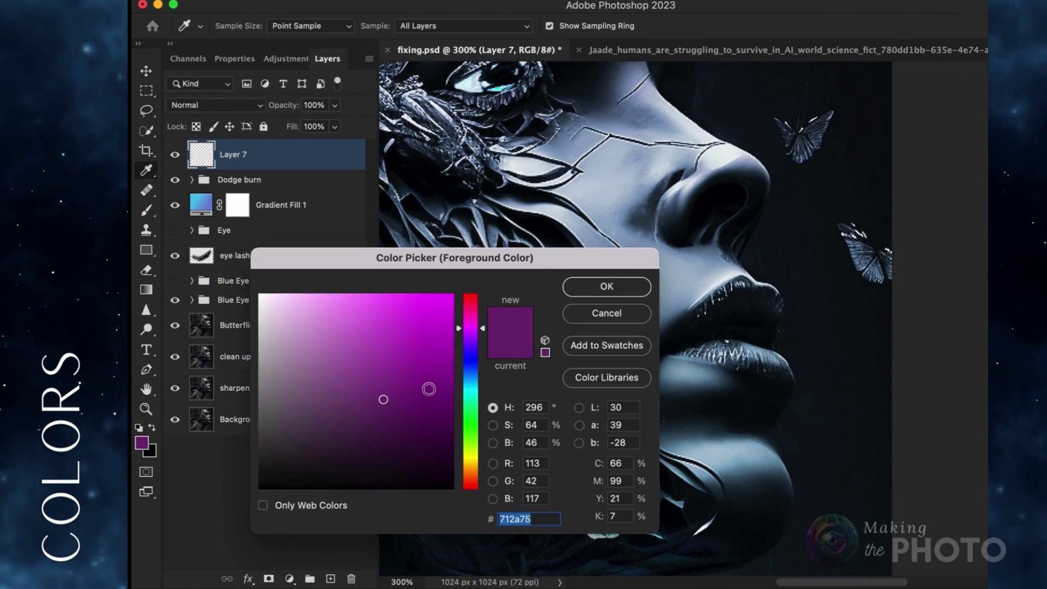
{"action": "left_click", "coordinate": [642, 285]}
{"action": "key", "text": "b"}
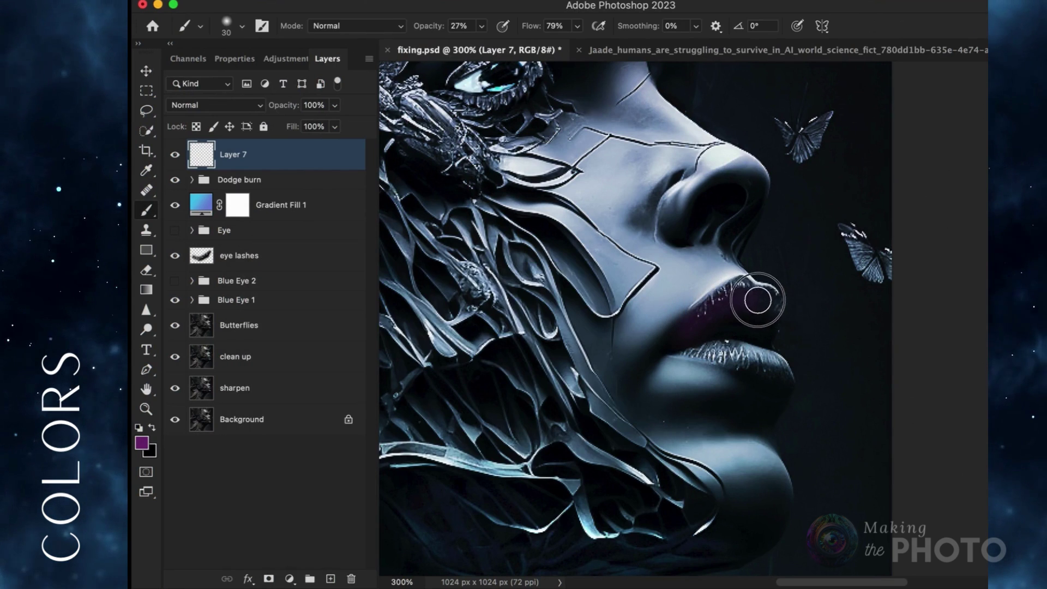
{"action": "key", "text": "bracketleft"}
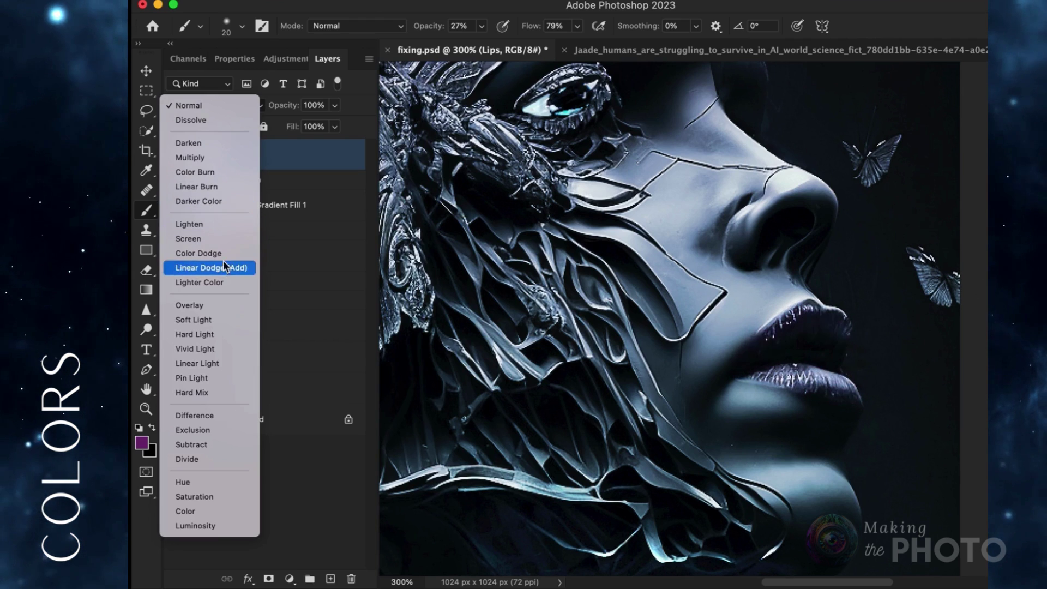
{"action": "left_click", "coordinate": [235, 348]}
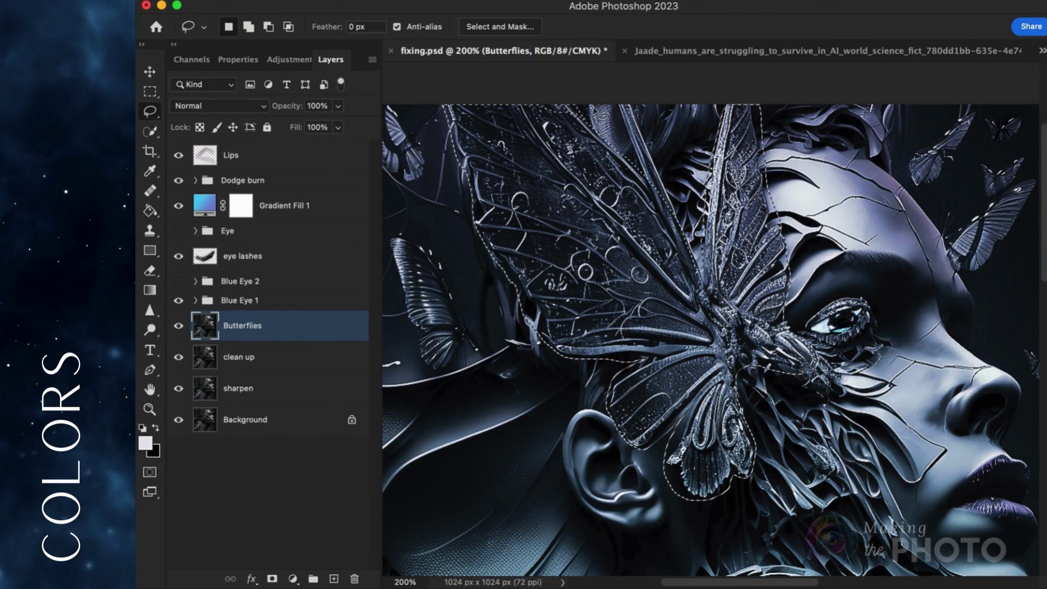
- Copy the selected butterfly over the face to its own layer and add a Color Balance adjustment layer above it
{"action": "key", "text": "super+j"}
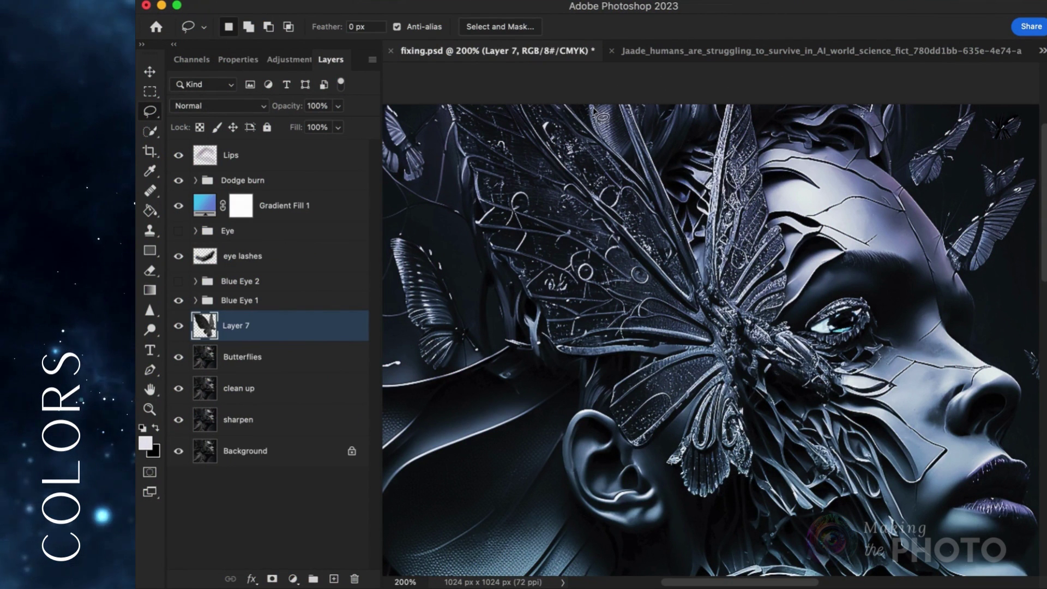
{"action": "left_click", "coordinate": [321, 0]}
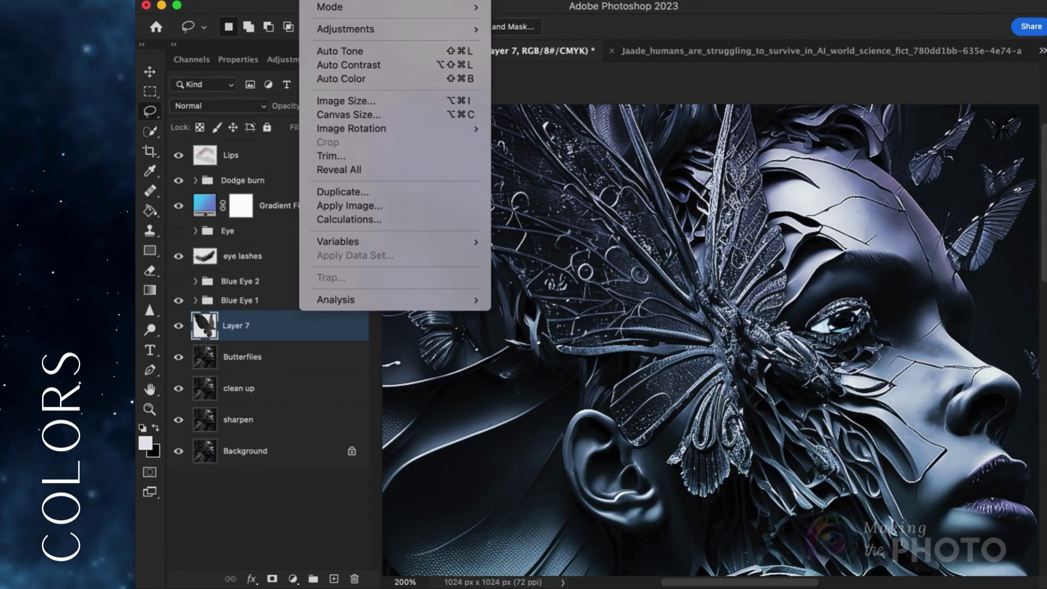
{"action": "mouse_move", "coordinate": [363, 0]}
{"action": "mouse_move", "coordinate": [409, 186]}
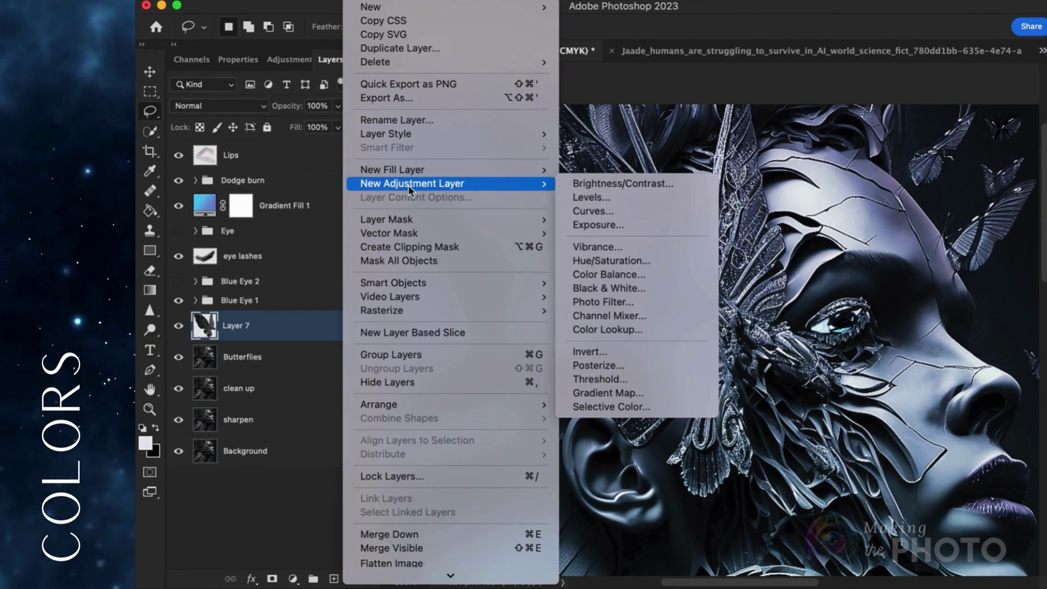
{"action": "left_click", "coordinate": [626, 275]}
{"action": "left_click", "coordinate": [617, 301]}
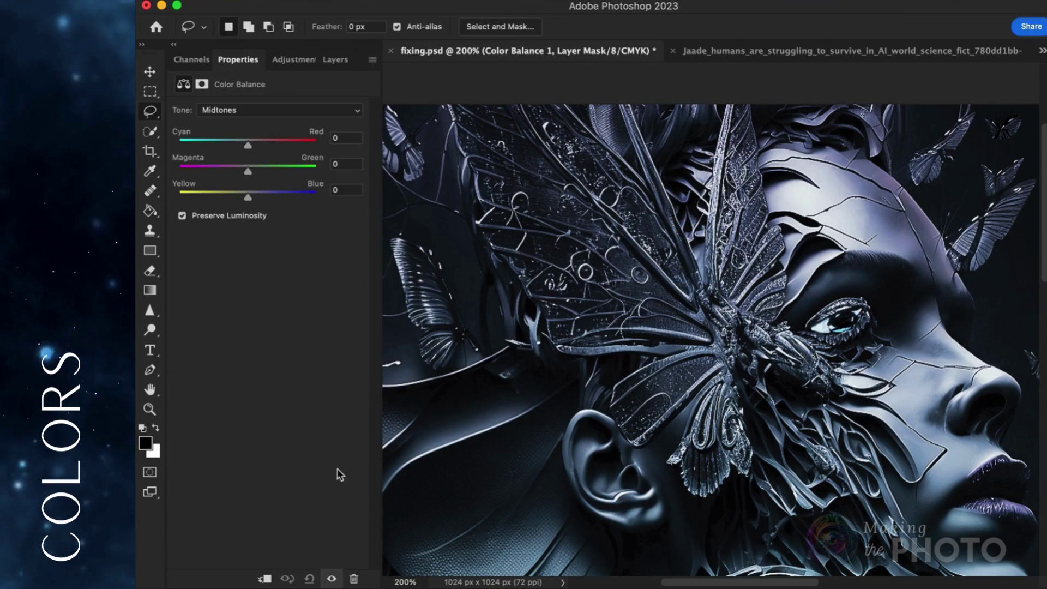
- Set the butterfly's Color Balance highlights to Cyan-Red -40 and Magenta-Green +1, with a slight shift toward yellow
{"action": "left_click", "coordinate": [256, 110]}
{"action": "left_click", "coordinate": [251, 124]}
{"action": "left_click_drag", "start_coordinate": [248, 145], "coordinate": [222, 148]}
{"action": "key", "text": "super+0"}
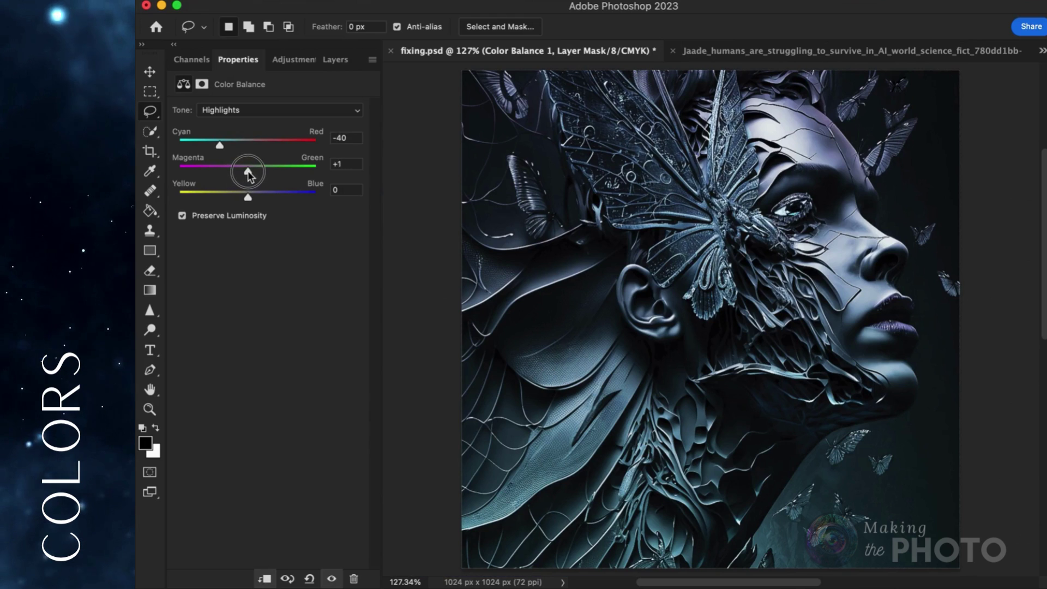
{"action": "left_click_drag", "start_coordinate": [248, 198], "coordinate": [239, 200]}
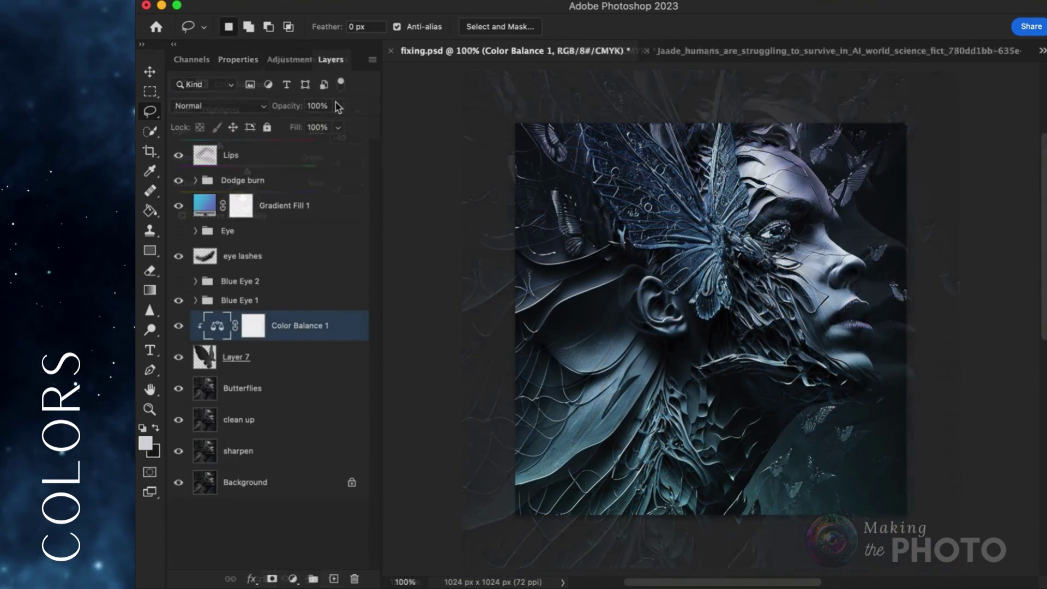
{"action": "left_click", "coordinate": [337, 105]}
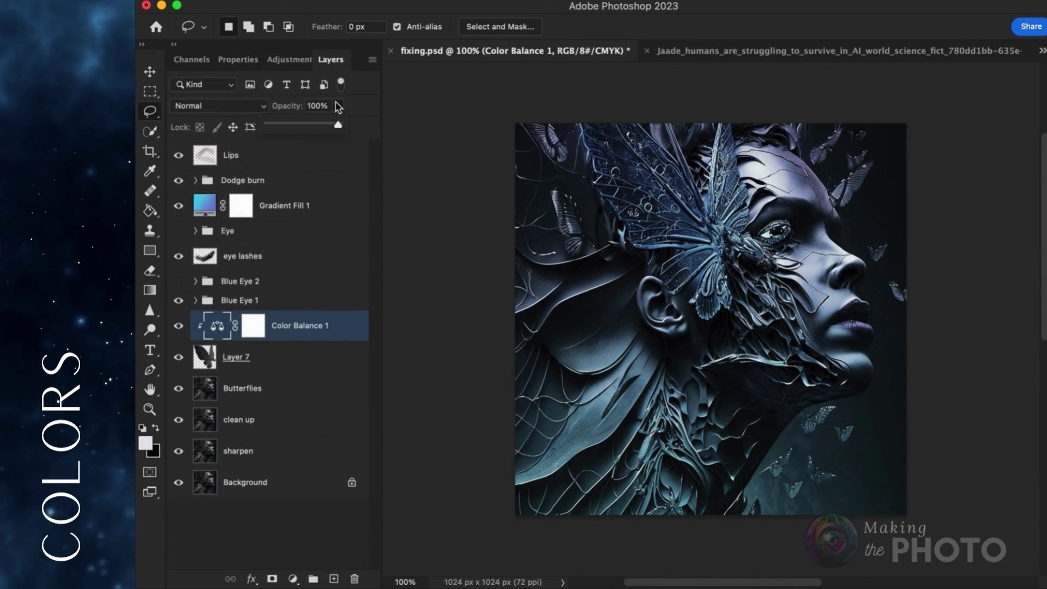
{"action": "left_click", "coordinate": [262, 106]}
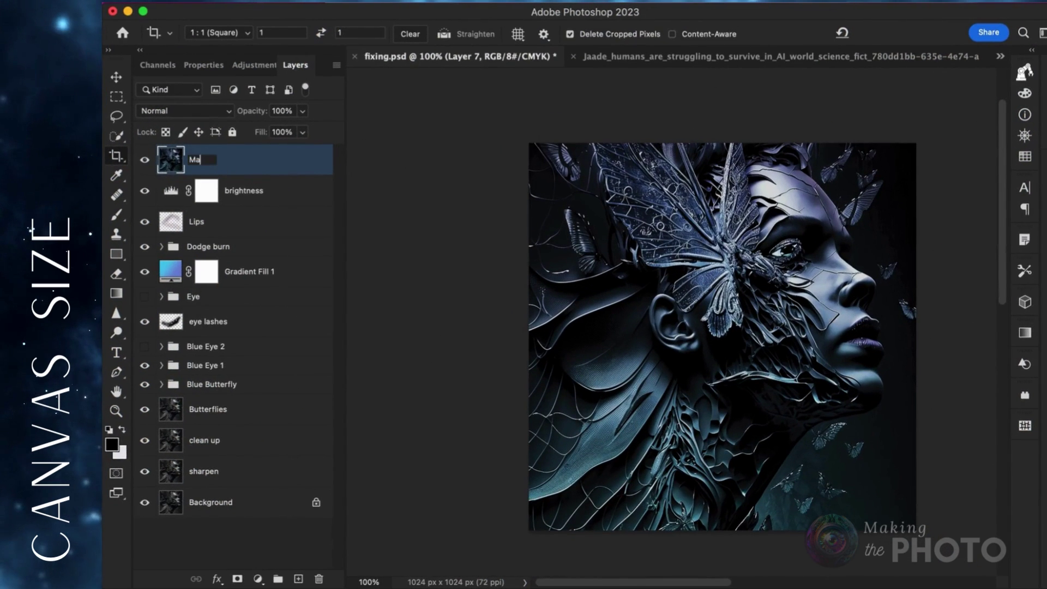
- Name the top merged layer Master and hide the working layers beneath it
{"action": "type", "text": "ster"}
{"action": "key", "text": "Return"}
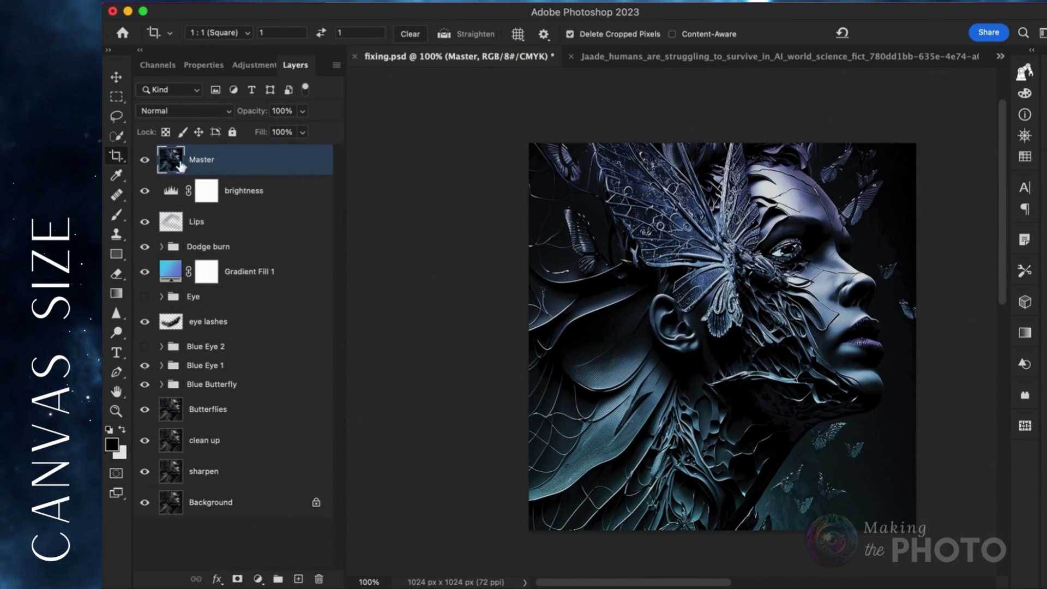
{"action": "left_click", "coordinate": [145, 160]}
- Set the crop ratio to 16 : 9 and extend the canvas on both sides of the portrait
{"action": "left_click", "coordinate": [218, 32]}
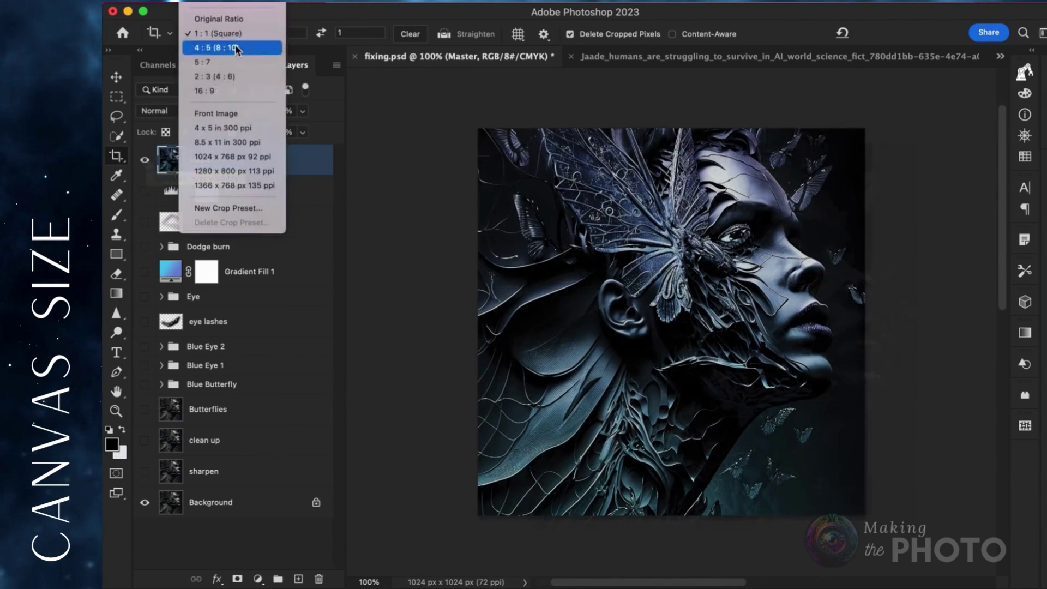
{"action": "left_click", "coordinate": [234, 96]}
{"action": "left_click_drag", "start_coordinate": [862, 214], "coordinate": [917, 130]}
{"action": "left_click_drag", "start_coordinate": [504, 401], "coordinate": [439, 468]}
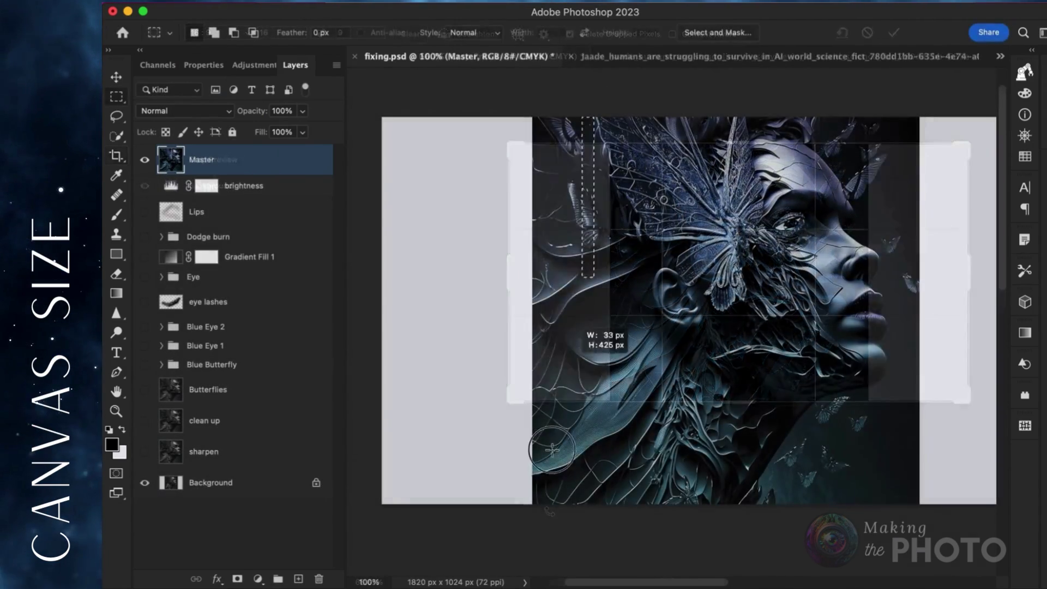
- Select a full-height strip along the portrait's back edge and stretch it outward with Free Transform
{"action": "left_click_drag", "start_coordinate": [578, 436], "coordinate": [534, 514]}
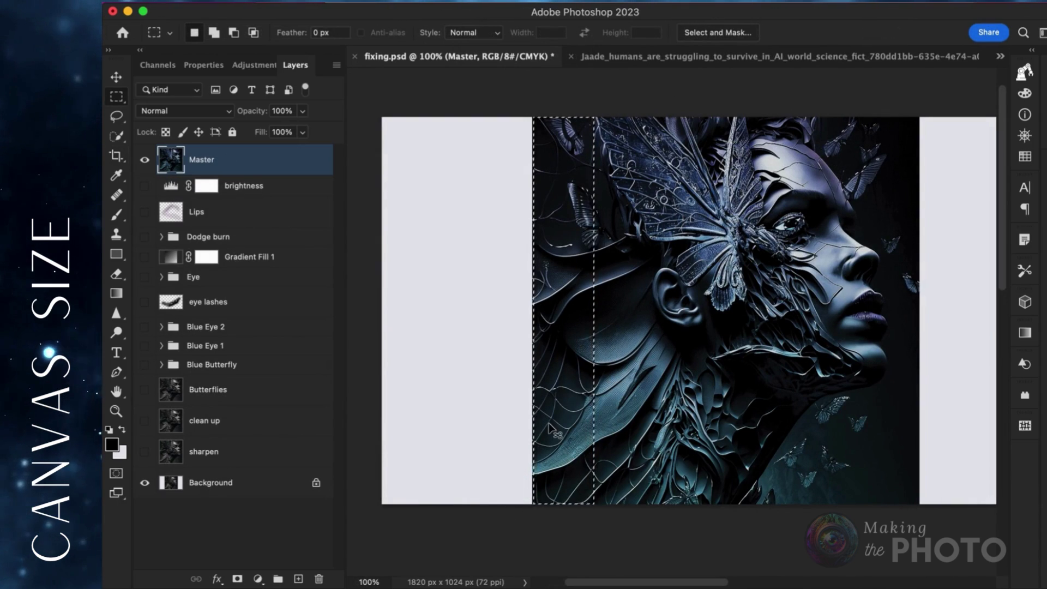
{"action": "key", "text": "super+t"}
{"action": "left_click_drag", "start_coordinate": [531, 311], "coordinate": [467, 316]}
{"action": "key", "text": "Return"}
- Select the blank canvas behind the head and fill it with a Content-Aware fill
{"action": "scroll", "coordinate": [541, 414], "scroll_direction": "left", "scroll_amount": 2}
{"action": "left_click_drag", "start_coordinate": [507, 116], "coordinate": [385, 581]}
{"action": "right_click", "coordinate": [450, 388]}
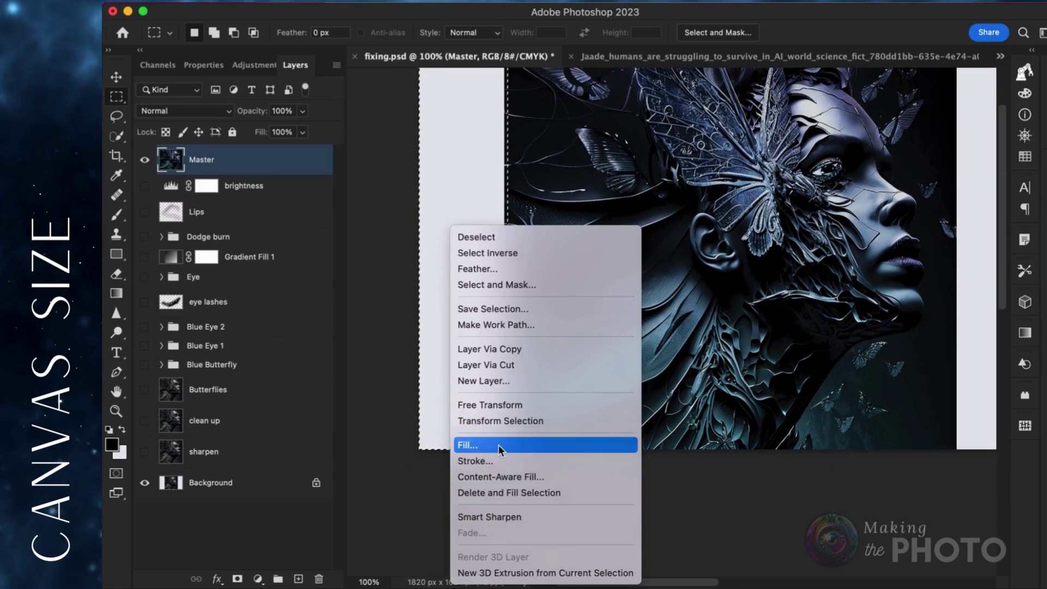
{"action": "left_click", "coordinate": [468, 444]}
{"action": "key", "text": "Return"}
- Select the blank canvas in front of the face and fill it with a Content-Aware fill
{"action": "scroll", "coordinate": [570, 363], "scroll_direction": "up", "scroll_amount": 3}
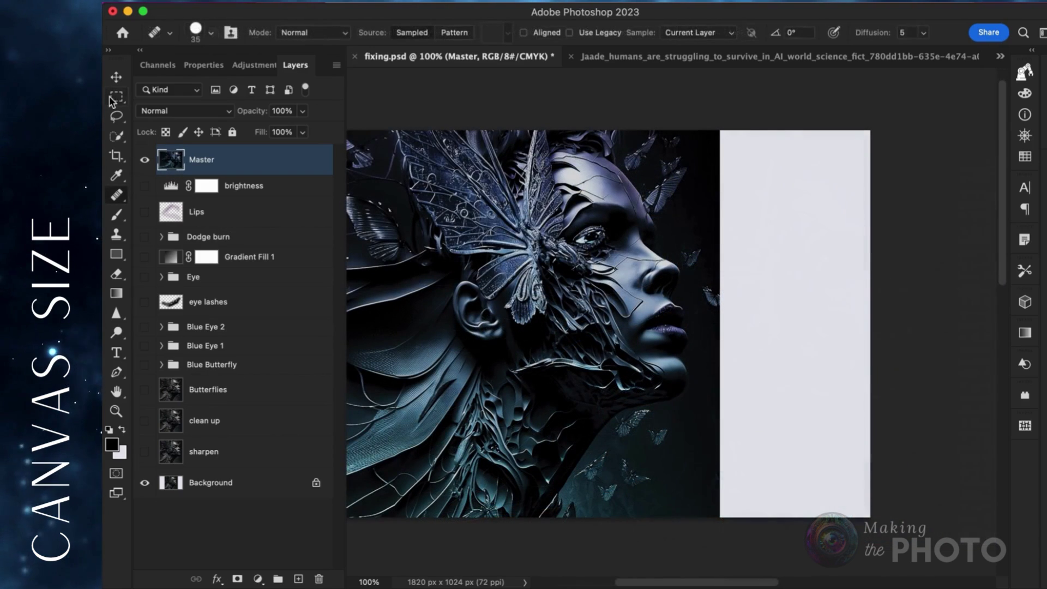
{"action": "left_click", "coordinate": [115, 97]}
{"action": "left_click_drag", "start_coordinate": [720, 123], "coordinate": [873, 521]}
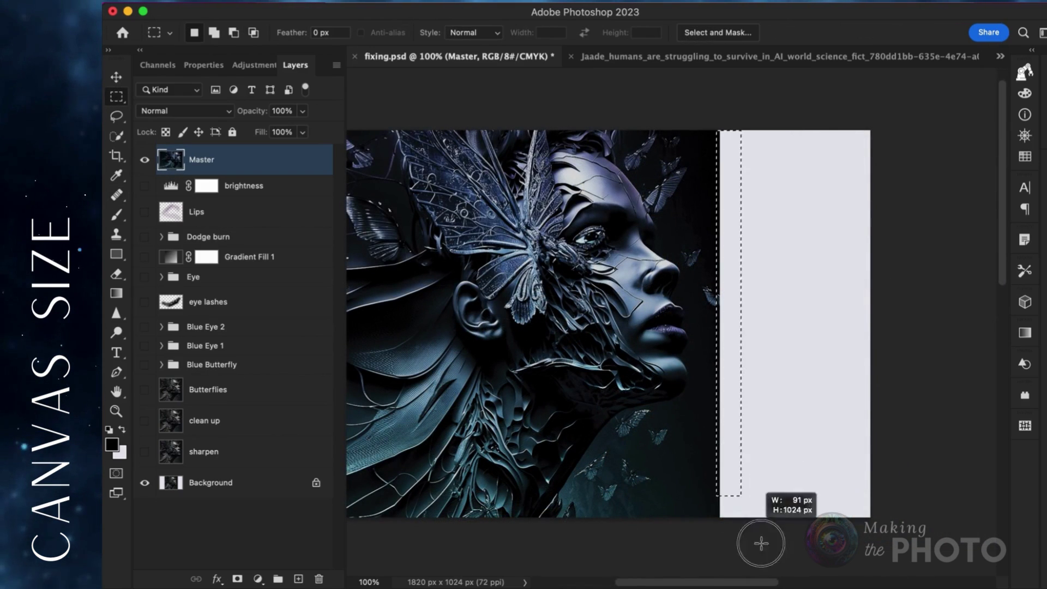
{"action": "right_click", "coordinate": [771, 449]}
{"action": "left_click", "coordinate": [803, 453]}
{"action": "key", "text": "Return"}
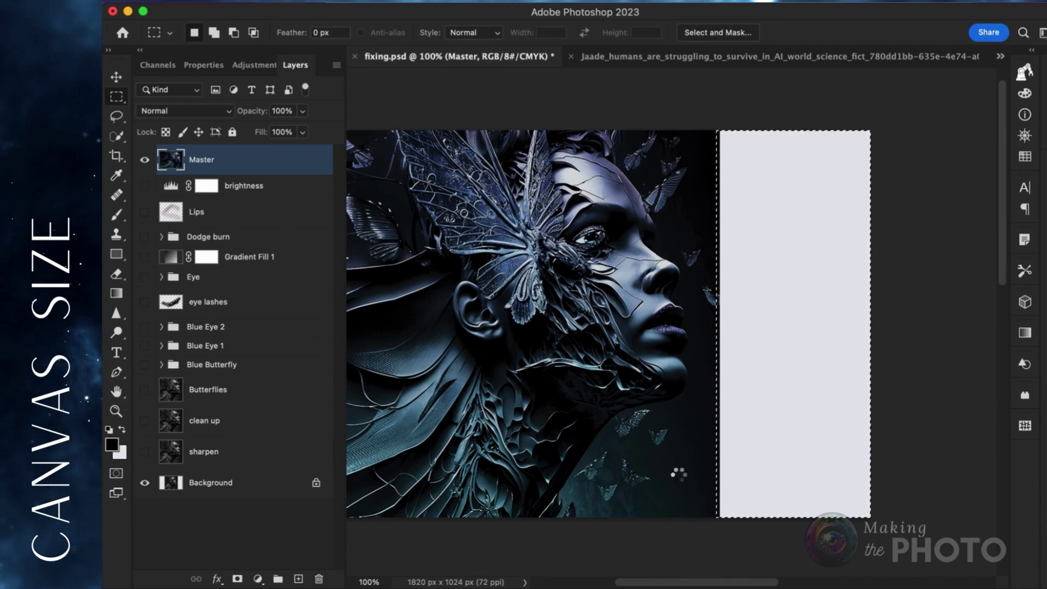
- Remove the stray light lines in the dark area in front of the face with the Healing Brush
{"action": "key", "text": "super+equal"}
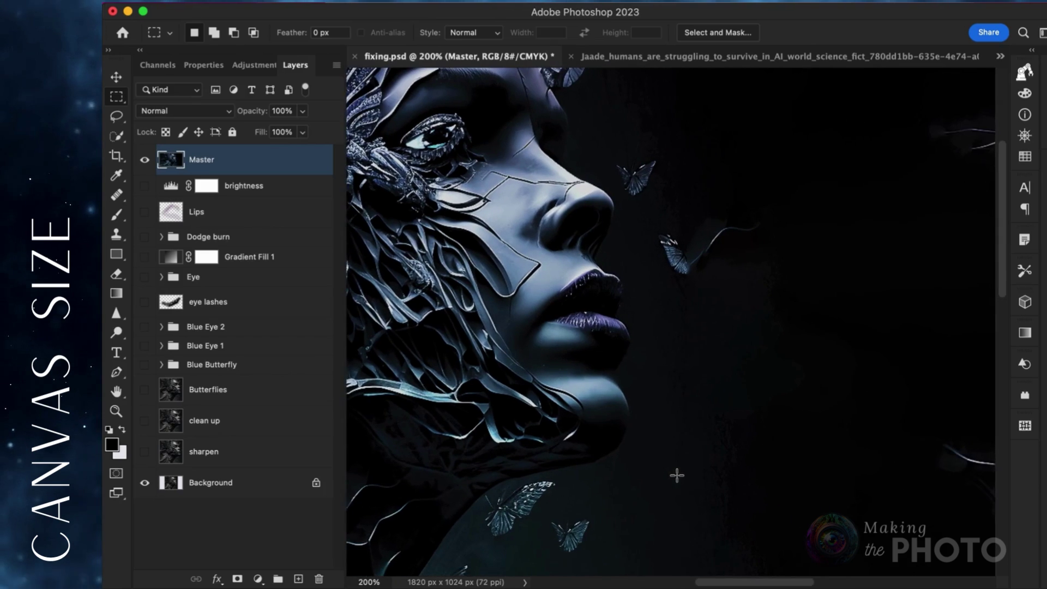
{"action": "scroll", "coordinate": [677, 475], "scroll_direction": "up", "scroll_amount": 3}
{"action": "scroll", "coordinate": [677, 475], "scroll_direction": "right", "scroll_amount": 3}
{"action": "key", "text": "j"}
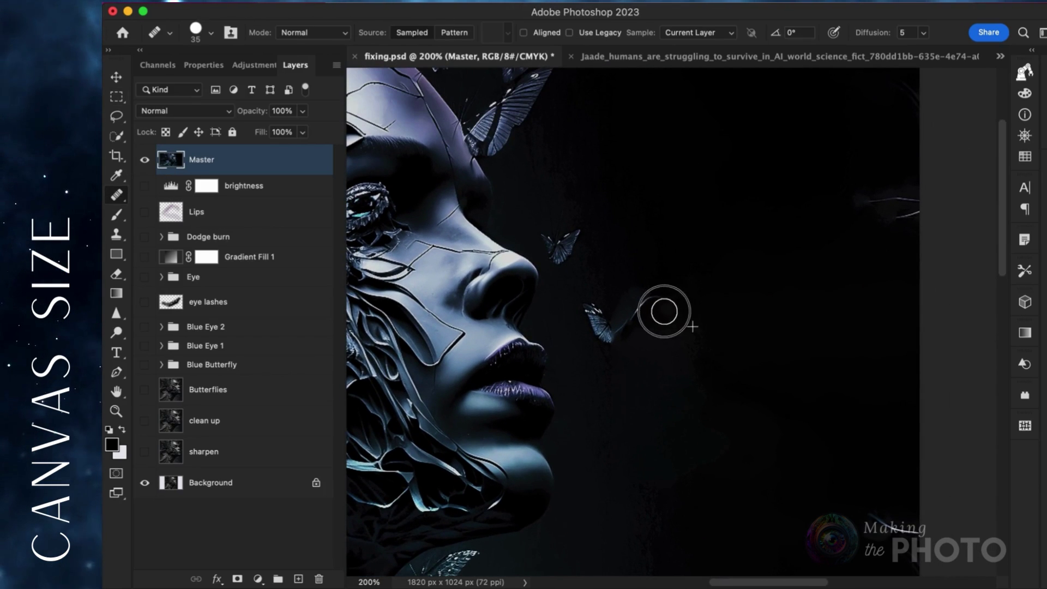
{"action": "scroll", "coordinate": [811, 381], "scroll_direction": "up", "scroll_amount": 5}
{"action": "scroll", "coordinate": [849, 181], "scroll_direction": "right", "scroll_amount": 1}
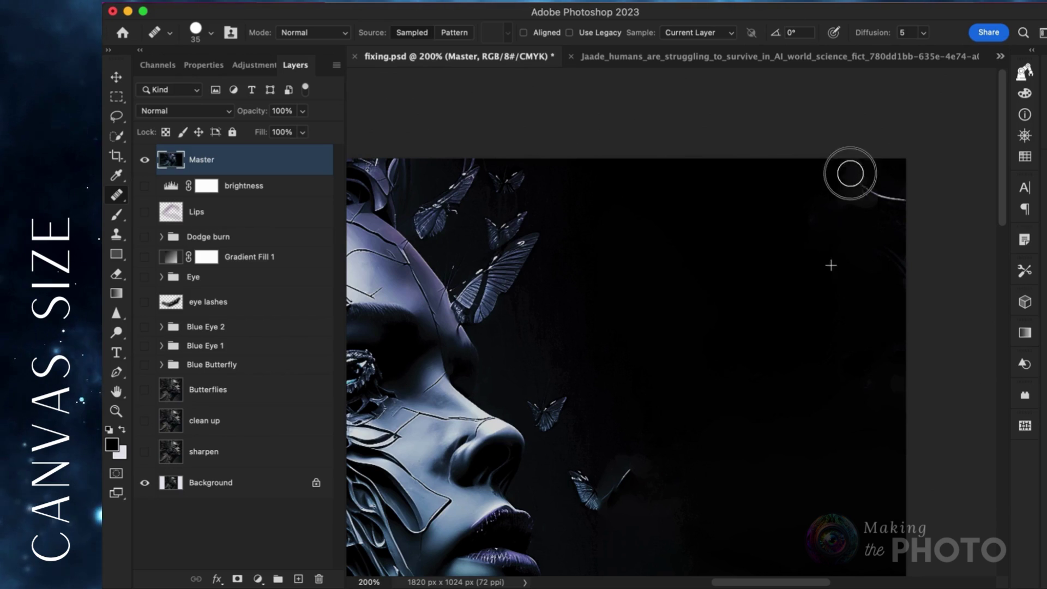
{"action": "left_click_drag", "start_coordinate": [850, 174], "coordinate": [903, 208]}
- Reframe the canvas with the Crop tool by pulling in the edge in front of the face
{"action": "key", "text": "super+0"}
{"action": "key", "text": "c"}
{"action": "left_click_drag", "start_coordinate": [988, 319], "coordinate": [949, 321]}
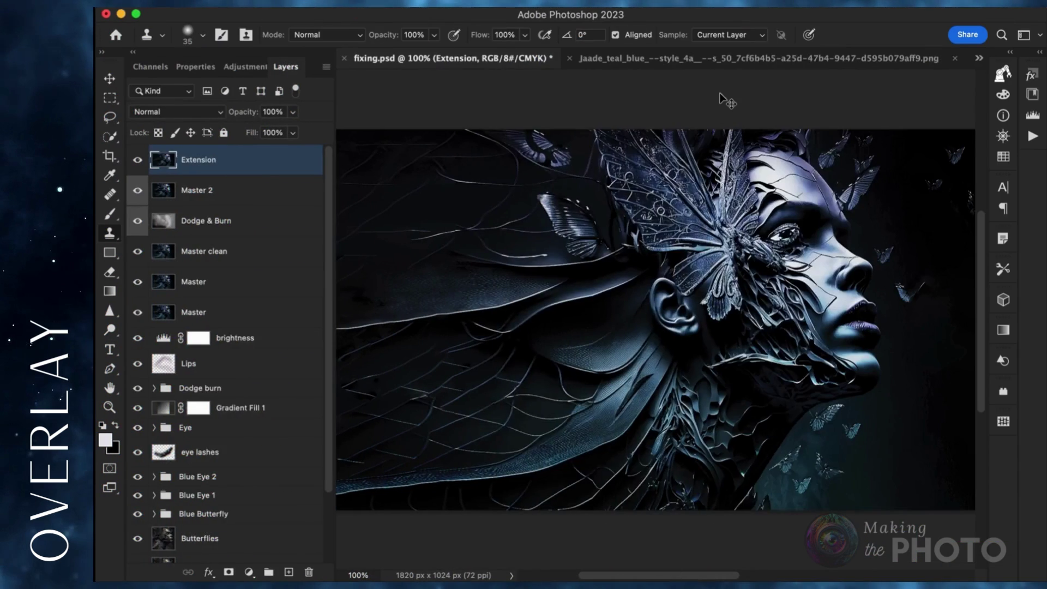
- Paste the teal swirl texture as a new layer, rotate it about 63°, and enlarge it over the portrait
{"action": "key", "text": "ctrl+v"}
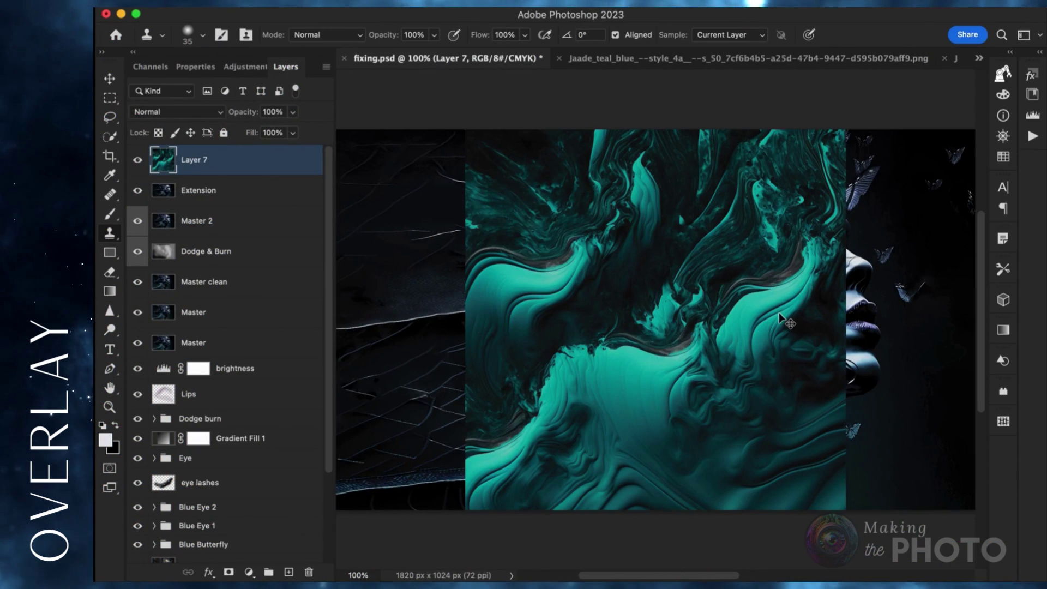
{"action": "key", "text": "super+t"}
{"action": "left_click_drag", "start_coordinate": [860, 114], "coordinate": [817, 374]}
{"action": "key", "text": "super+minus"}
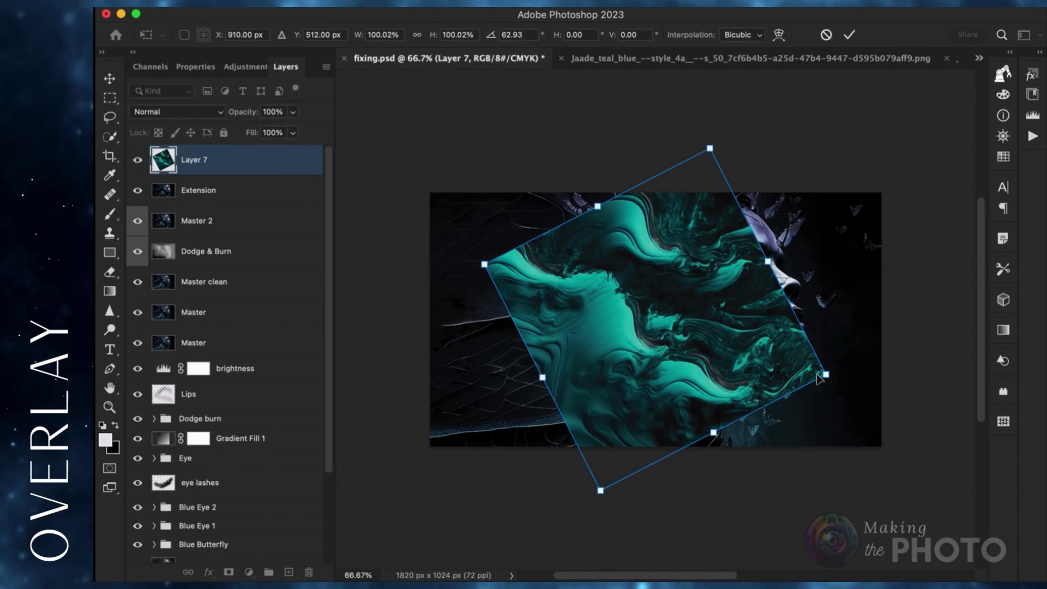
{"action": "left_click_drag", "start_coordinate": [491, 258], "coordinate": [351, 228]}
{"action": "left_click_drag", "start_coordinate": [752, 218], "coordinate": [872, 157]}
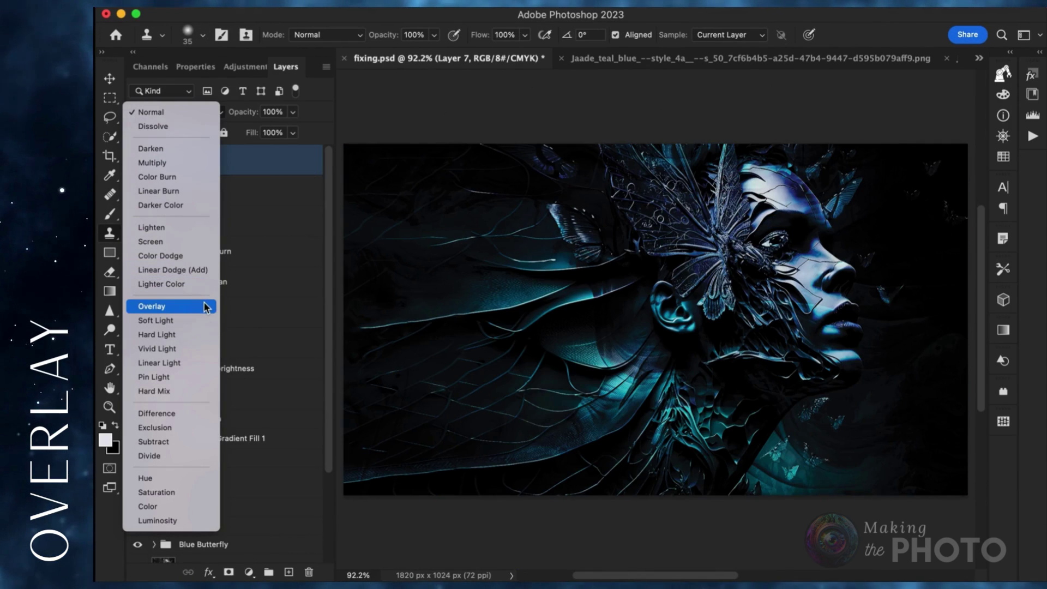
- Set the teal texture layer's blend mode to Overlay and its opacity to 89%
{"action": "left_click", "coordinate": [205, 307]}
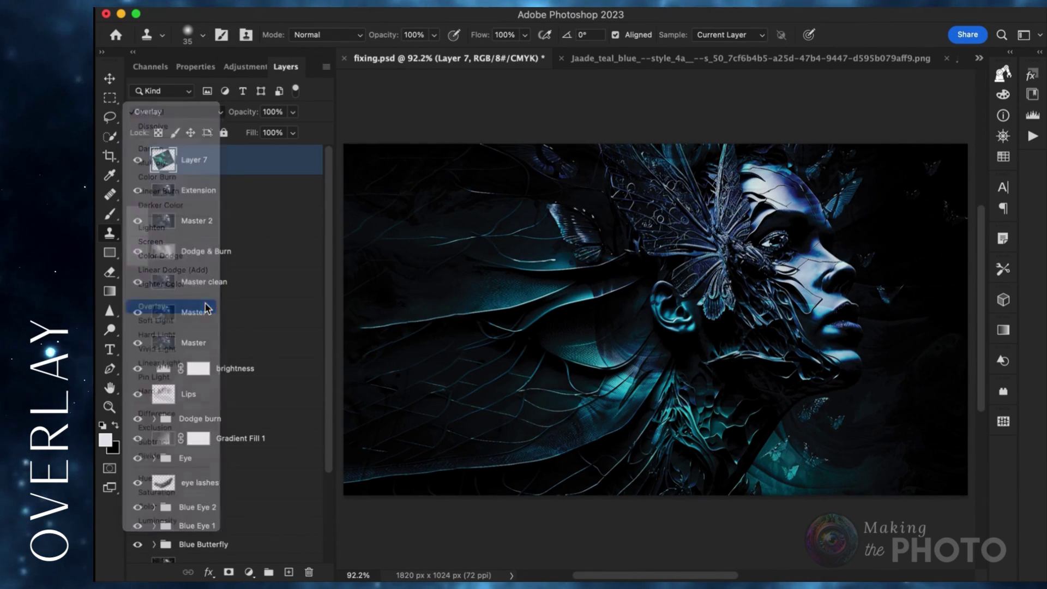
{"action": "left_click", "coordinate": [293, 113]}
{"action": "left_click_drag", "start_coordinate": [292, 134], "coordinate": [273, 137]}
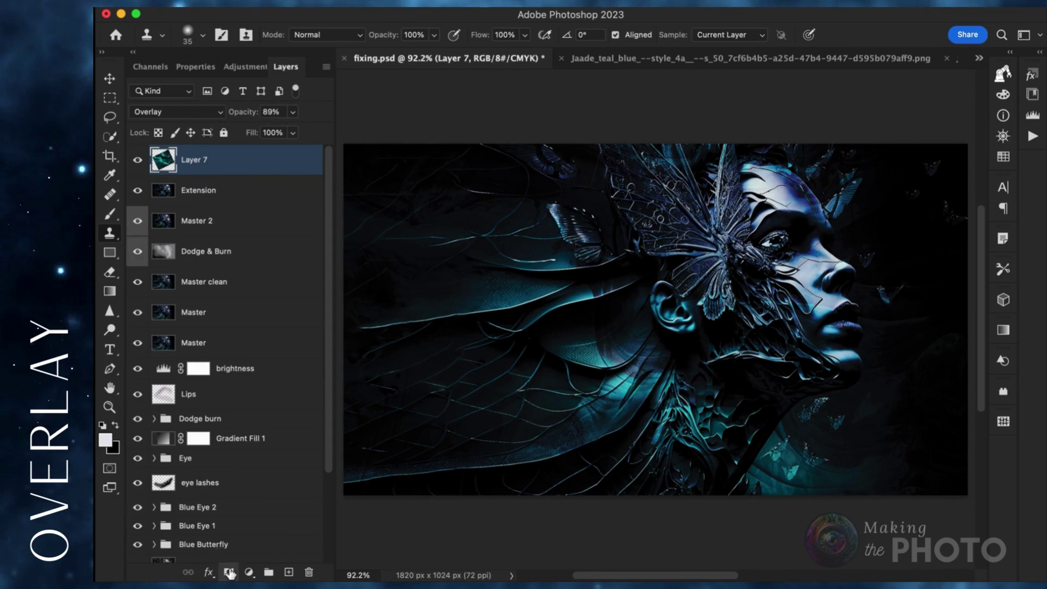
- Add a layer mask to the teal texture and paint black over the face area with a 200 px brush at 24% opacity
{"action": "left_click", "coordinate": [229, 572]}
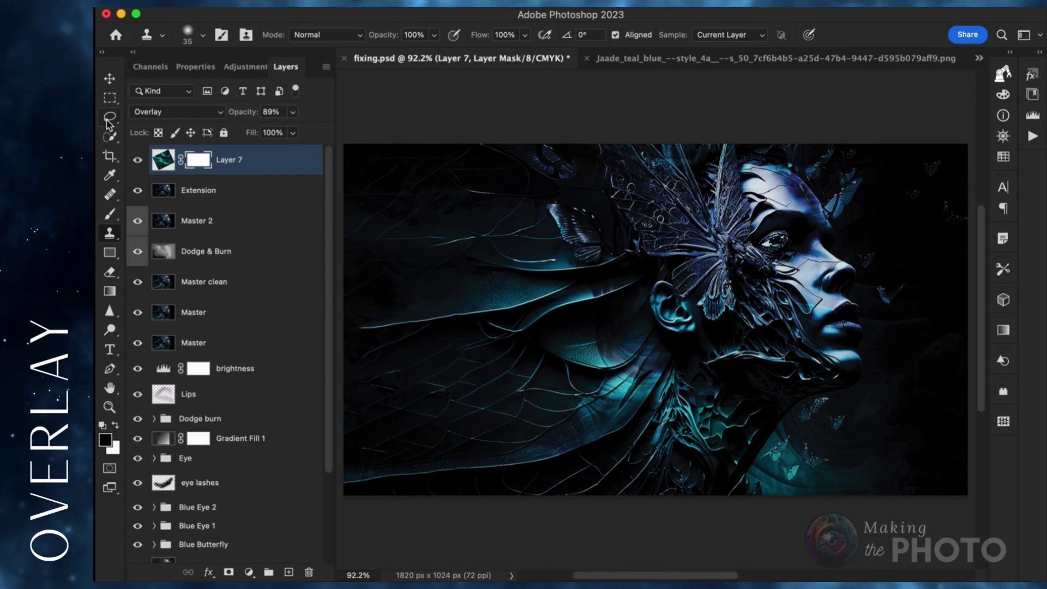
{"action": "key", "text": "b"}
{"action": "scroll", "coordinate": [828, 347], "scroll_direction": "up", "scroll_amount": 5}
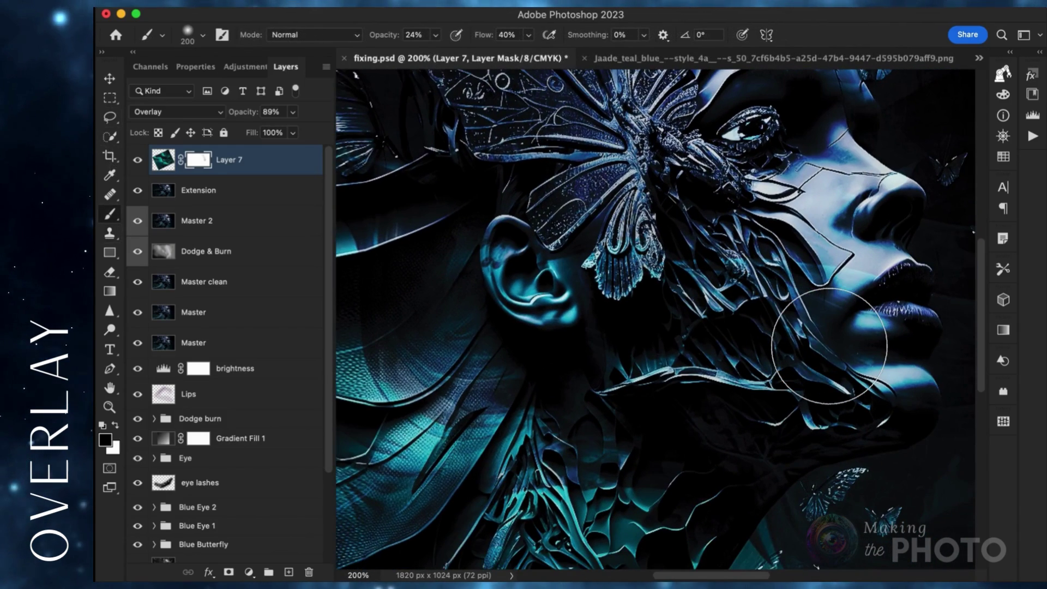
{"action": "scroll", "coordinate": [829, 347], "scroll_direction": "right", "scroll_amount": 3}
{"action": "scroll", "coordinate": [829, 347], "scroll_direction": "up", "scroll_amount": 1}
{"action": "left_click", "coordinate": [435, 37]}
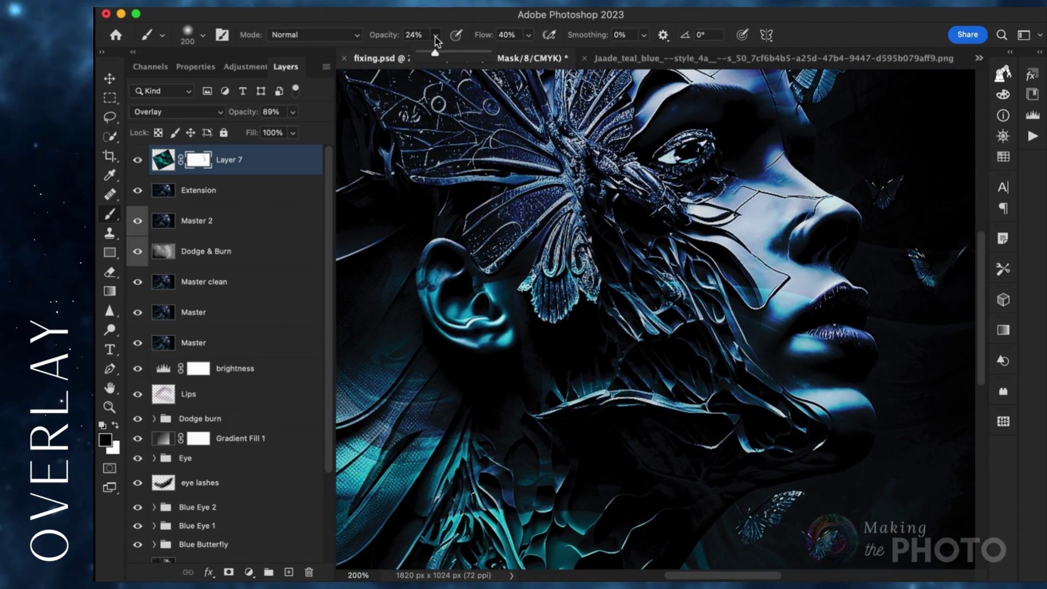